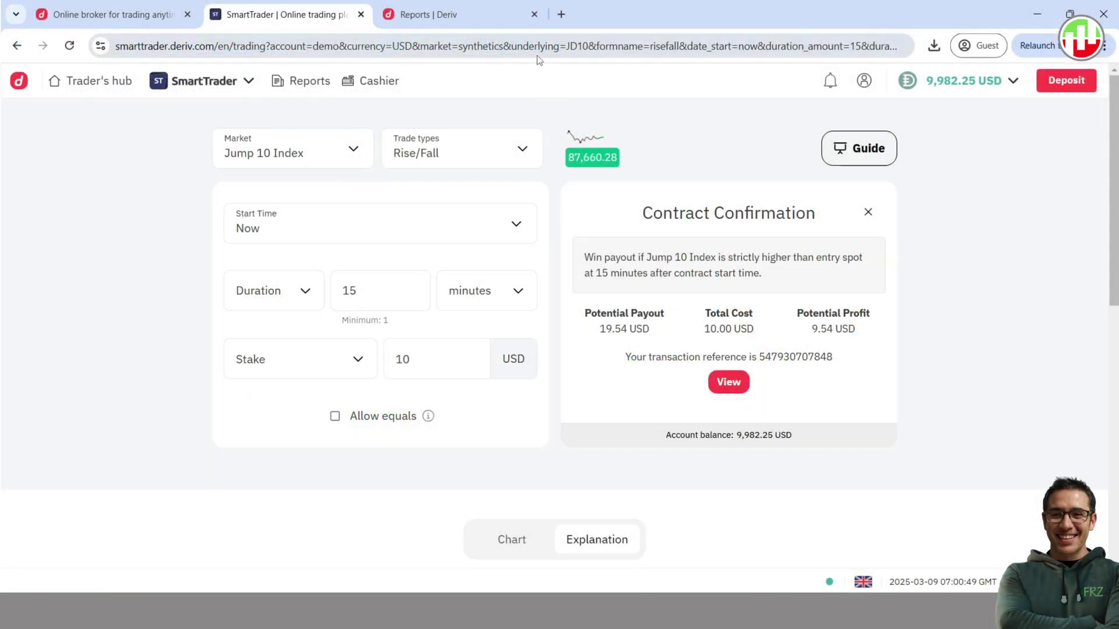
- Switch to the Reports tab to review the open Rise/Fall position
click(428, 14)
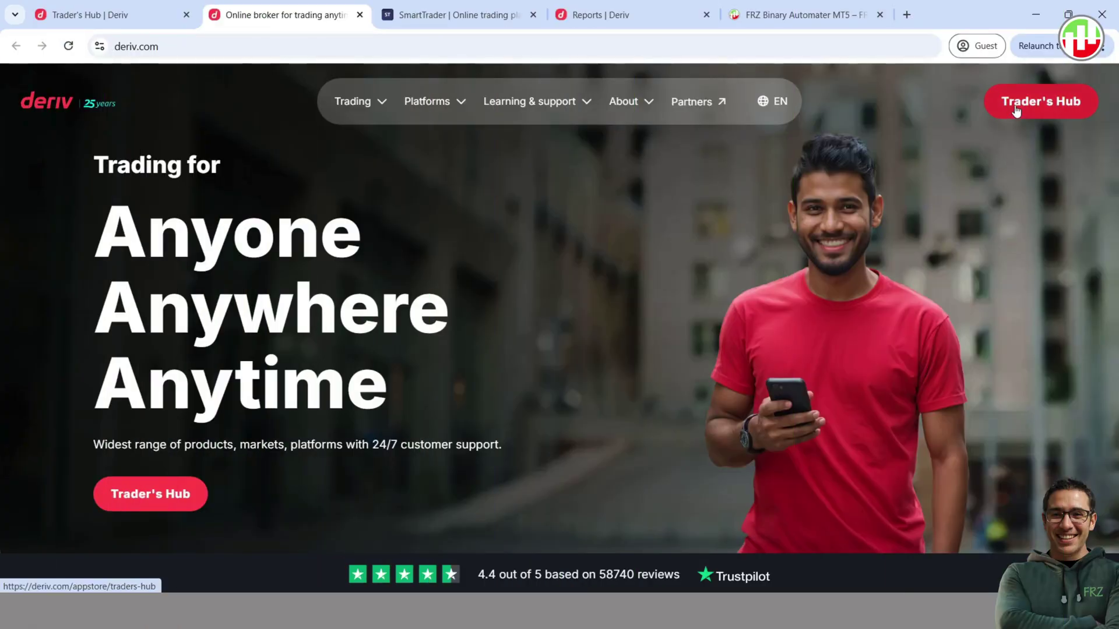
- Open the Deriv Trader's Hub dashboard and scroll through the accounts
click(1015, 105)
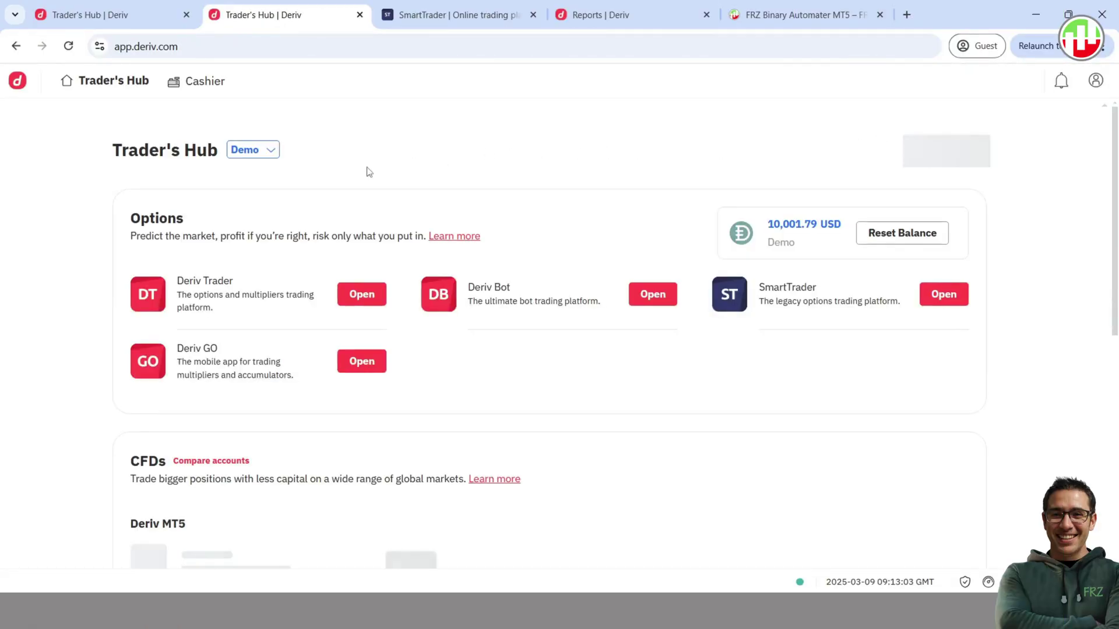
scroll(84, 244, down, 1)
scroll(85, 243, down, 2)
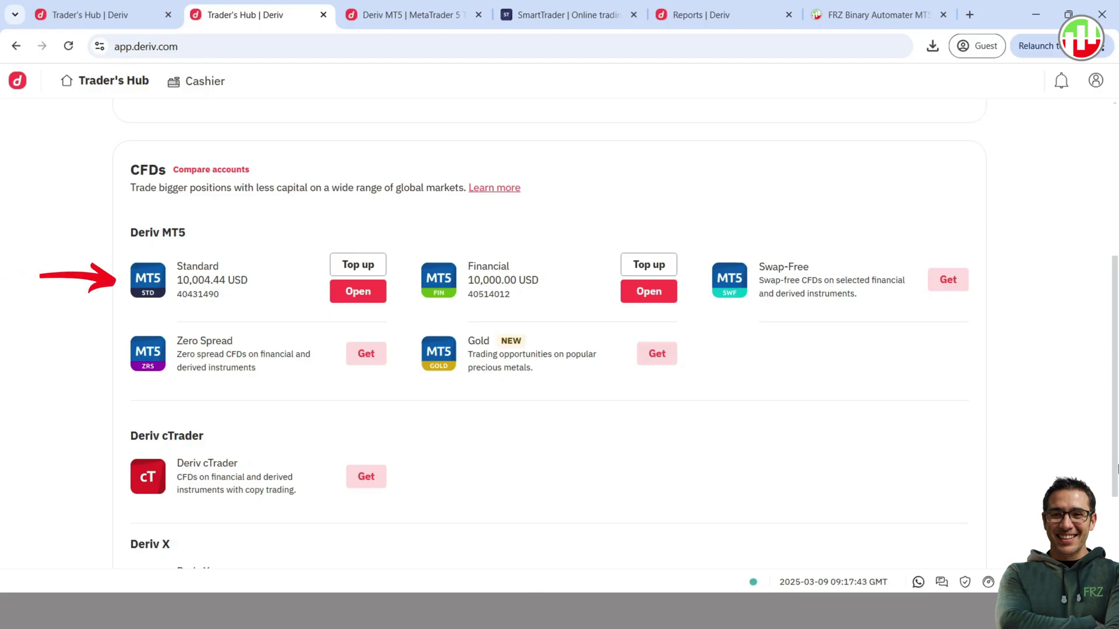
- From the MT5 Standard platform page, download the Windows terminal
click(150, 285)
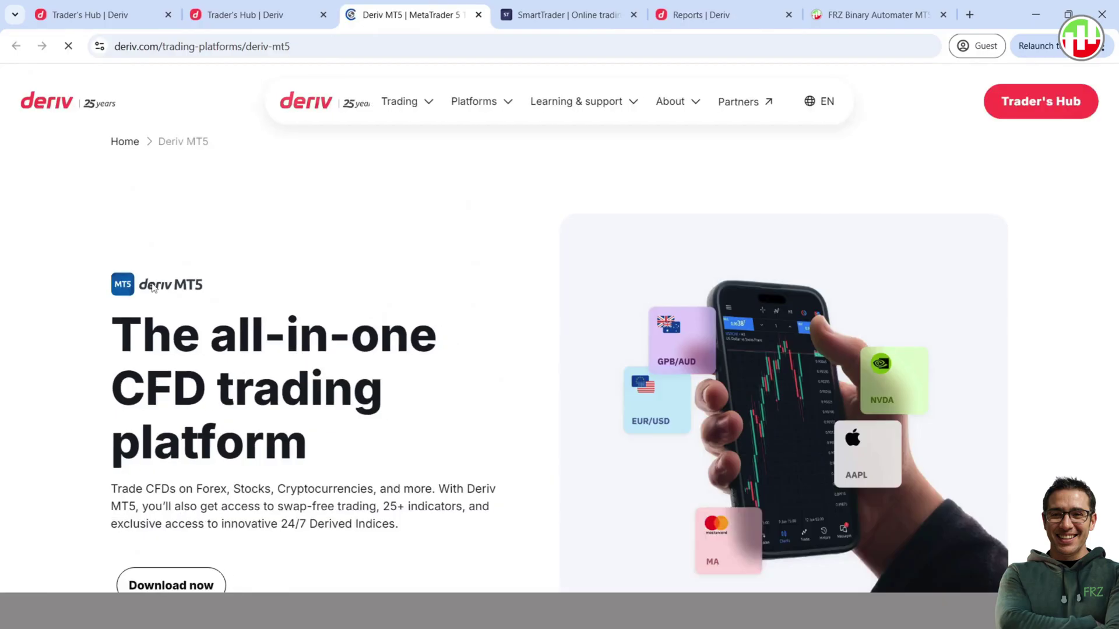
scroll(328, 233, down, 3)
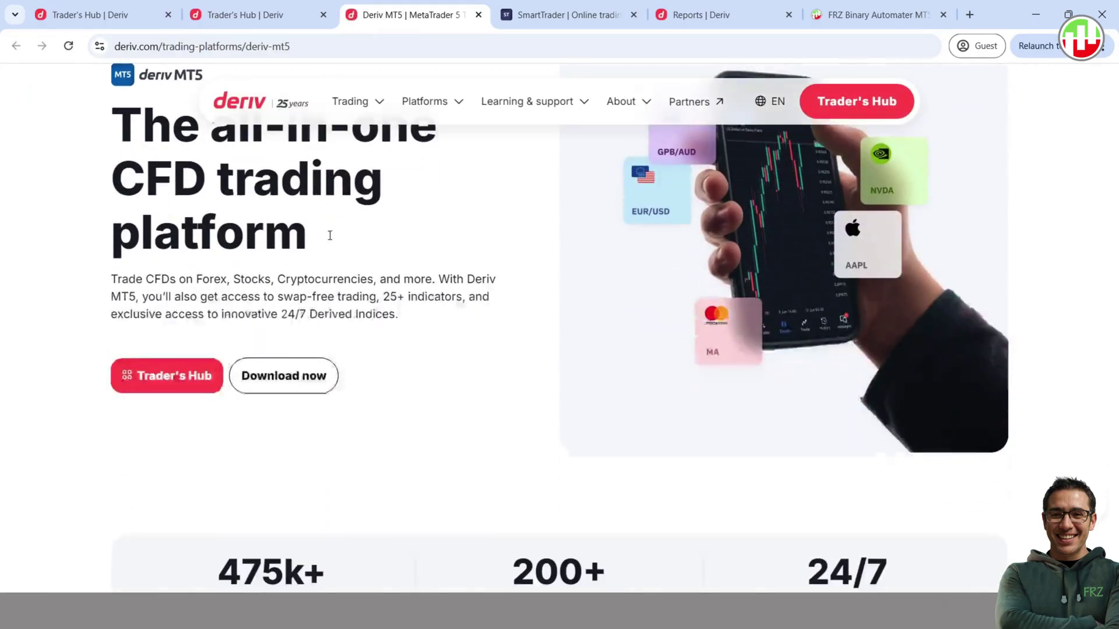
scroll(328, 241, down, 3)
scroll(326, 248, down, 6)
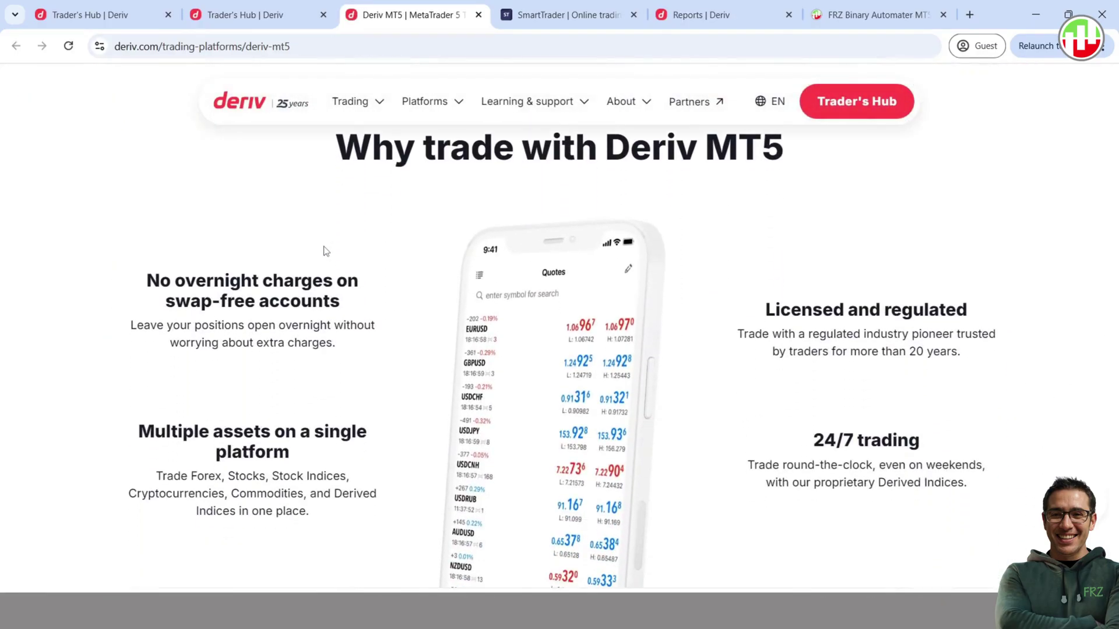
scroll(326, 250, down, 8)
scroll(326, 250, up, 2)
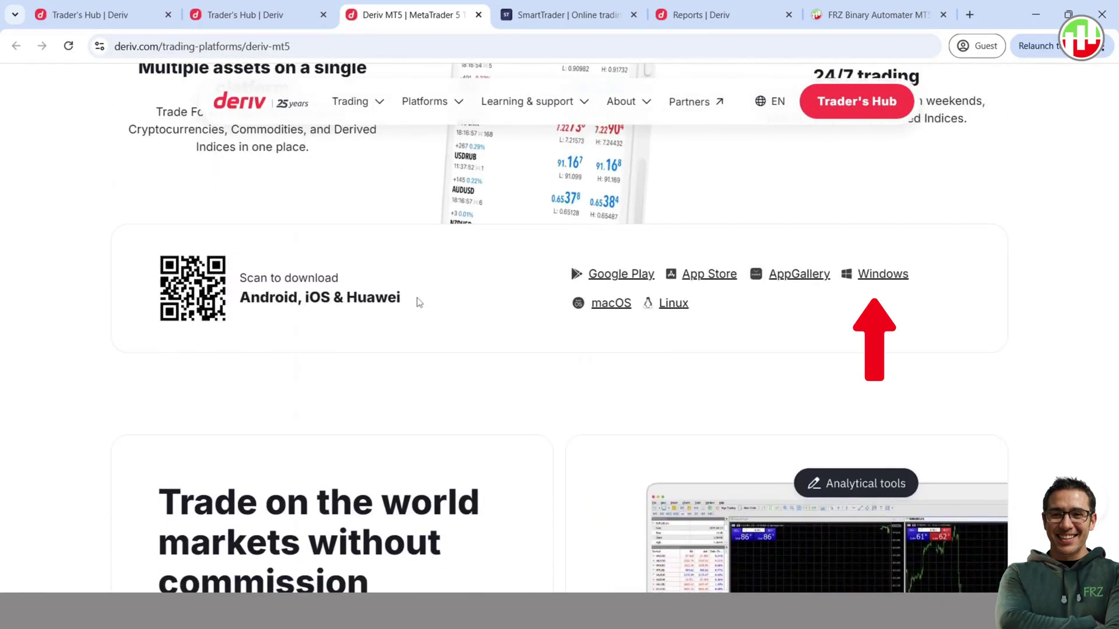
click(881, 273)
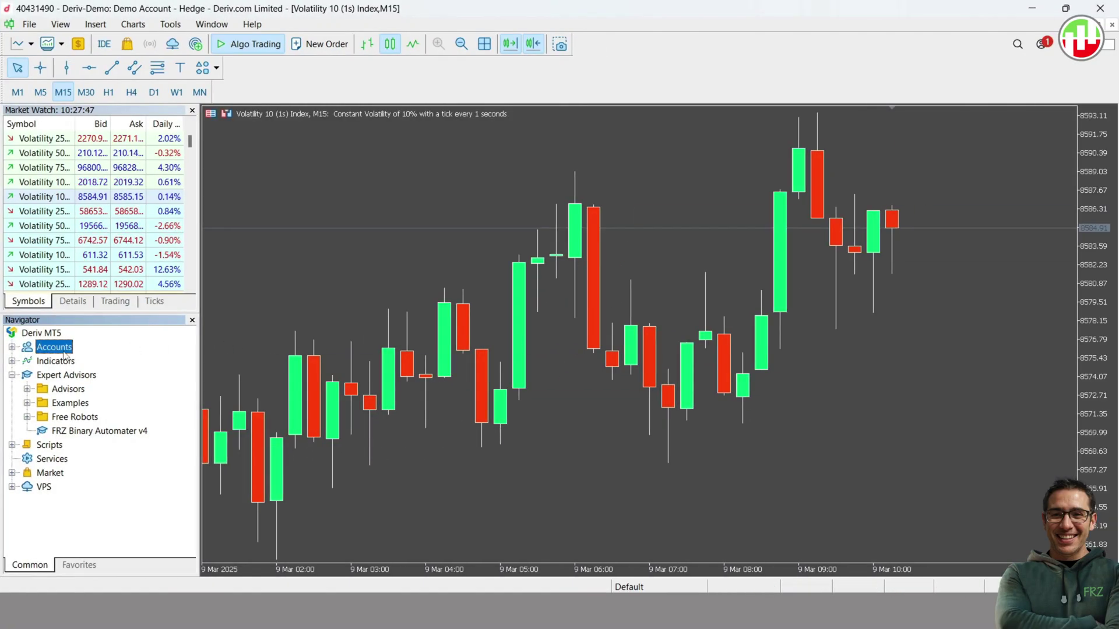
- Open the Login to Trade Account form from the Navigator's Accounts menu
right_click(64, 352)
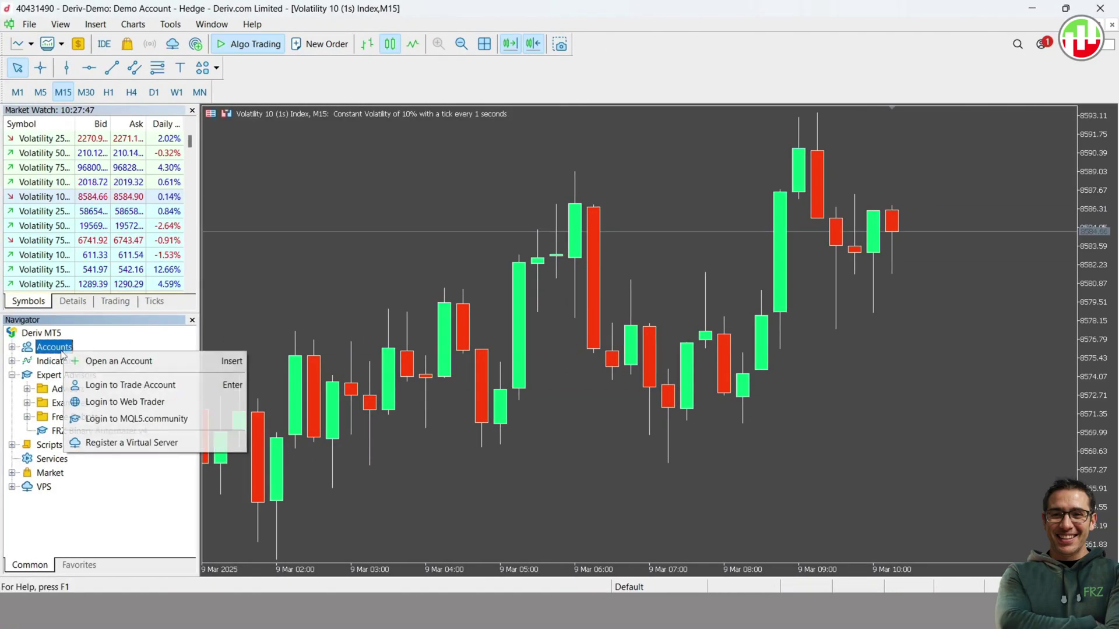
click(99, 382)
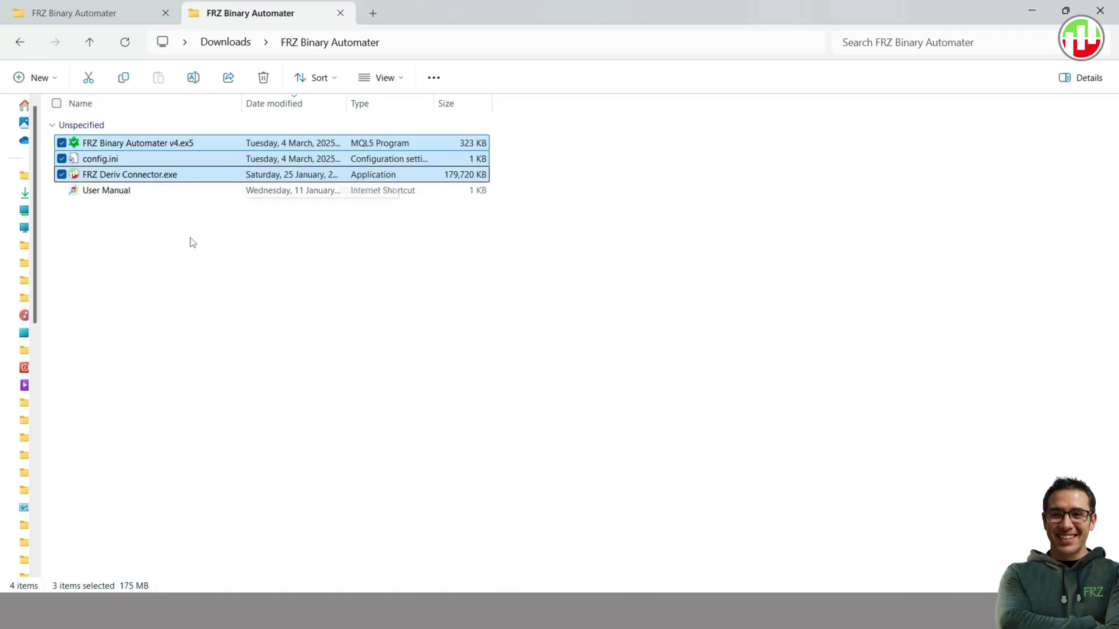
- Paste the three FRZ files into the data folder's MQL5\Experts directory via Open Data Folder
key(ctrl+c)
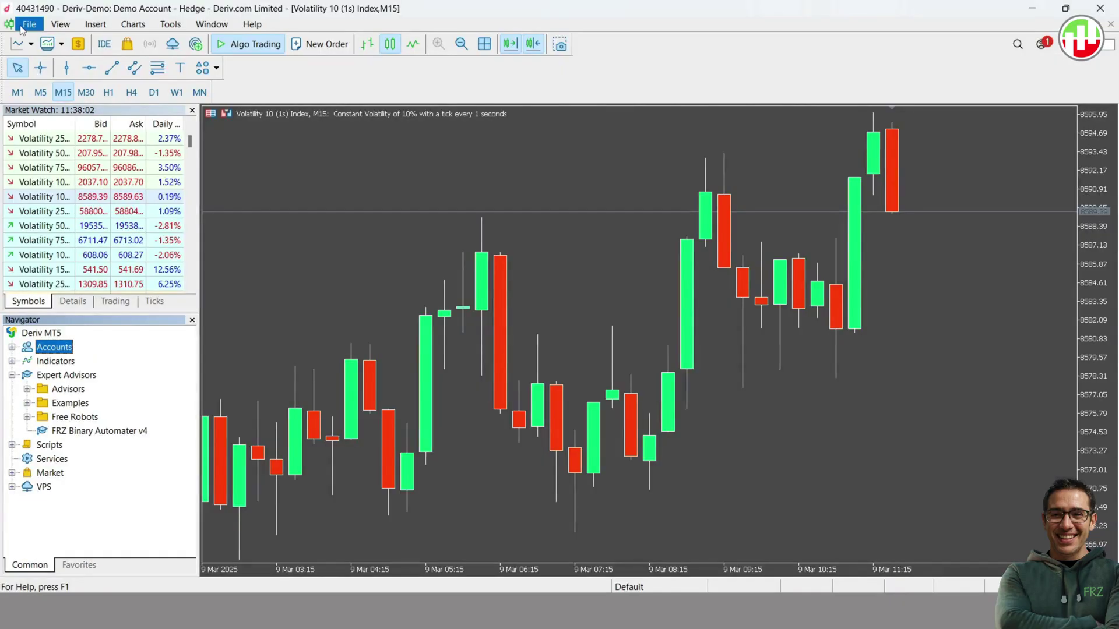
click(23, 26)
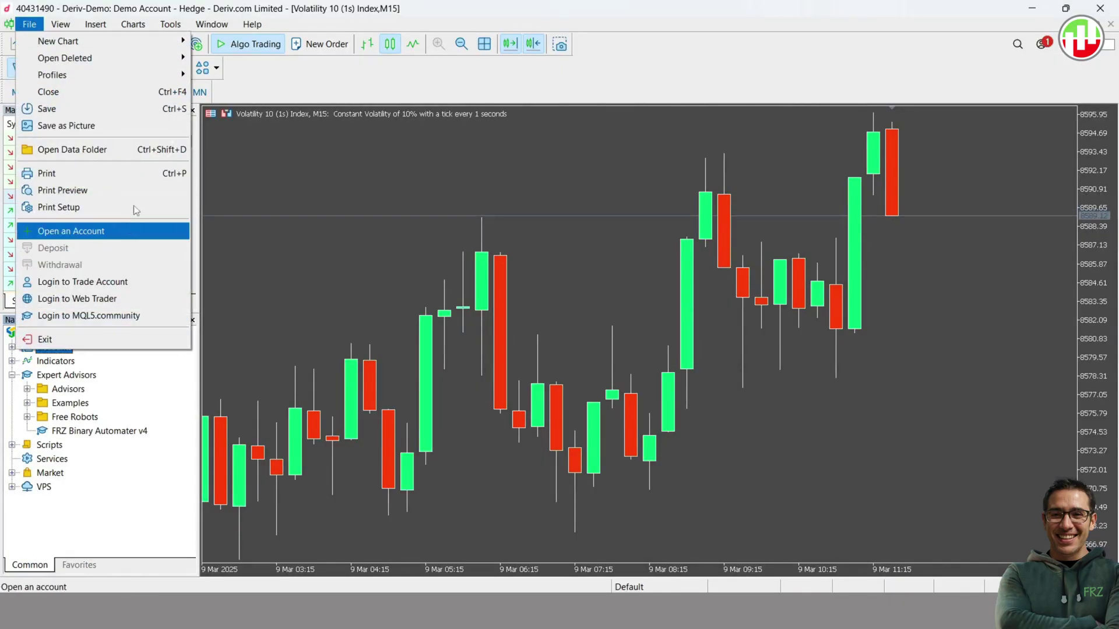
click(134, 149)
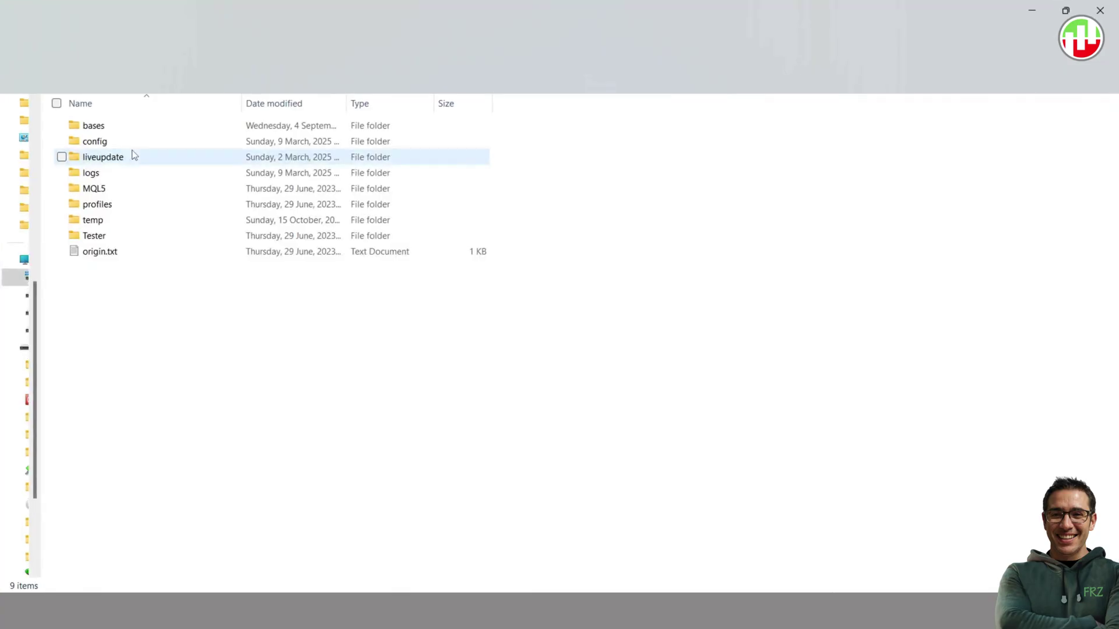
double_click(103, 188)
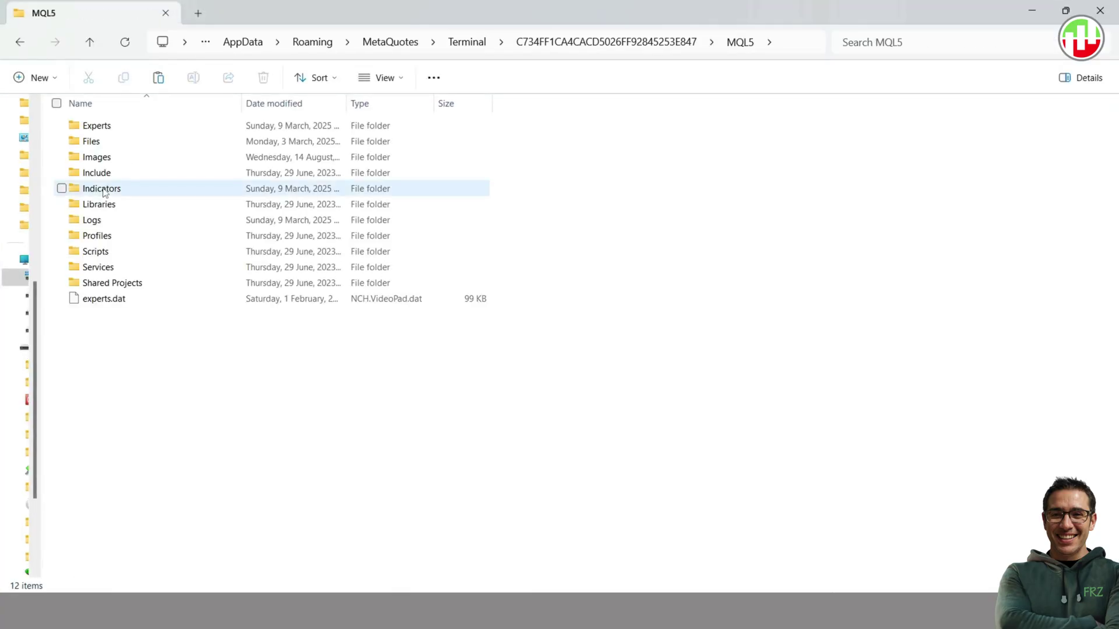
double_click(117, 126)
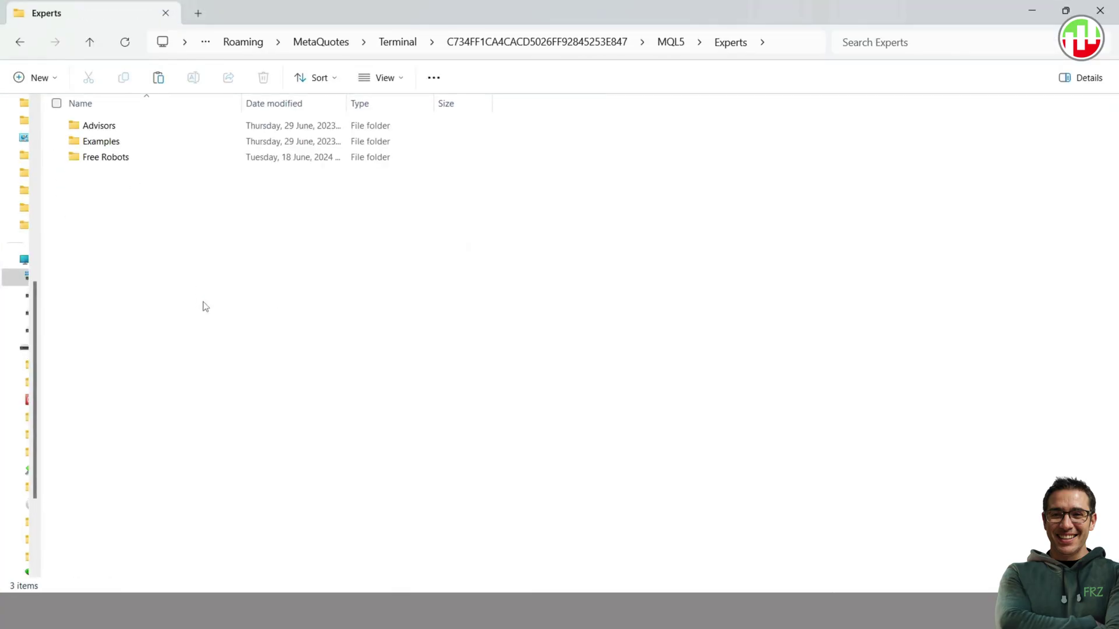
key(ctrl+v)
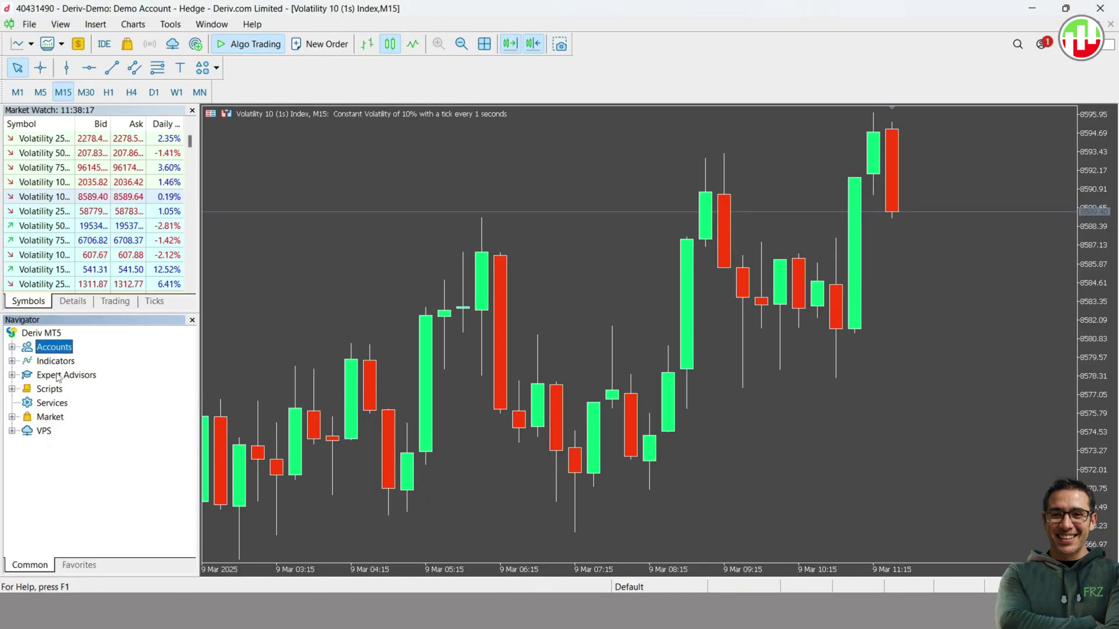
- Refresh the Expert Advisors list and select FRZ Binary Automater v4
right_click(51, 375)
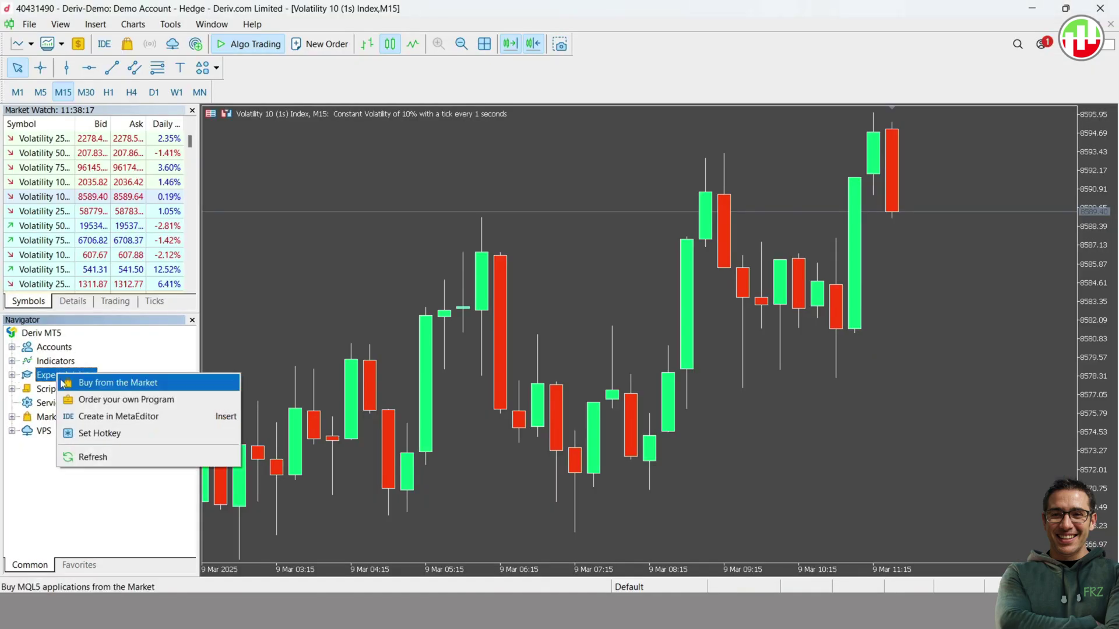
click(117, 458)
click(11, 375)
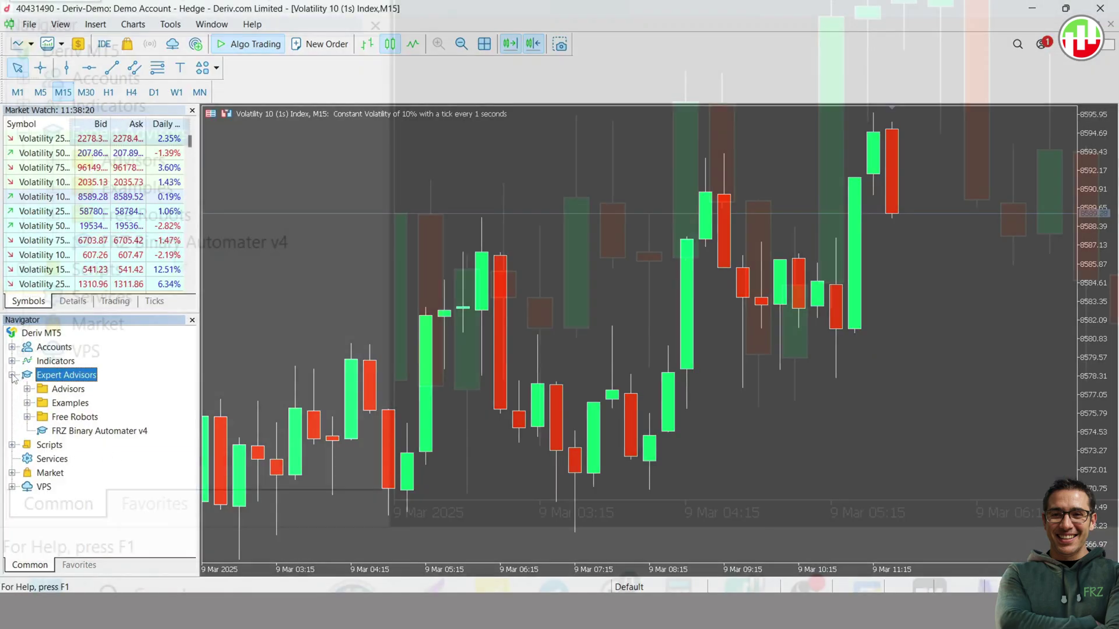
click(125, 432)
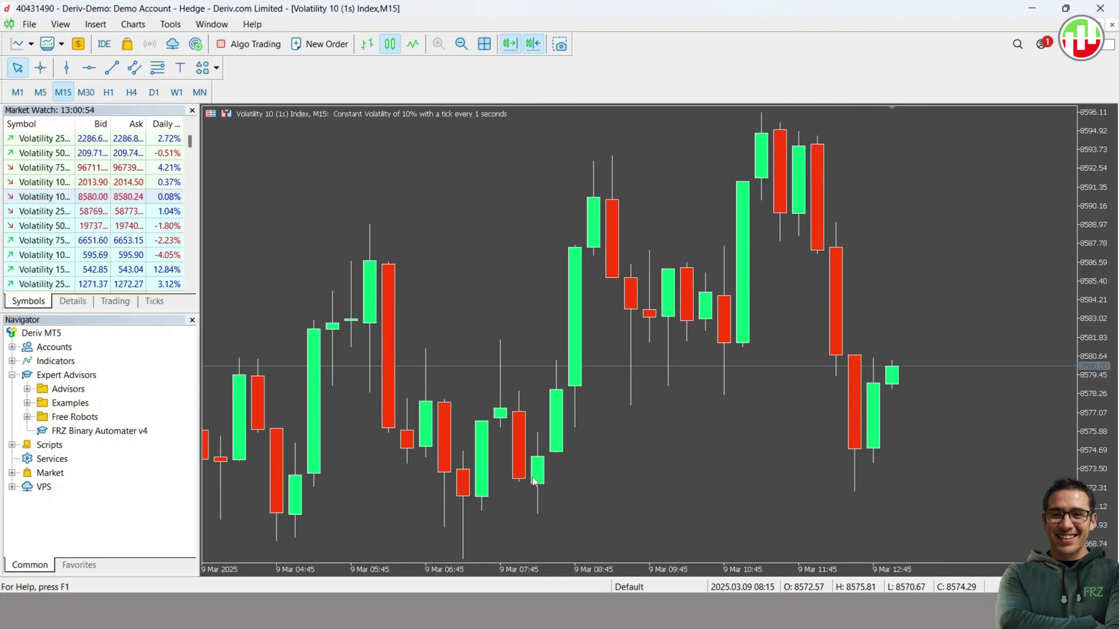
click(170, 24)
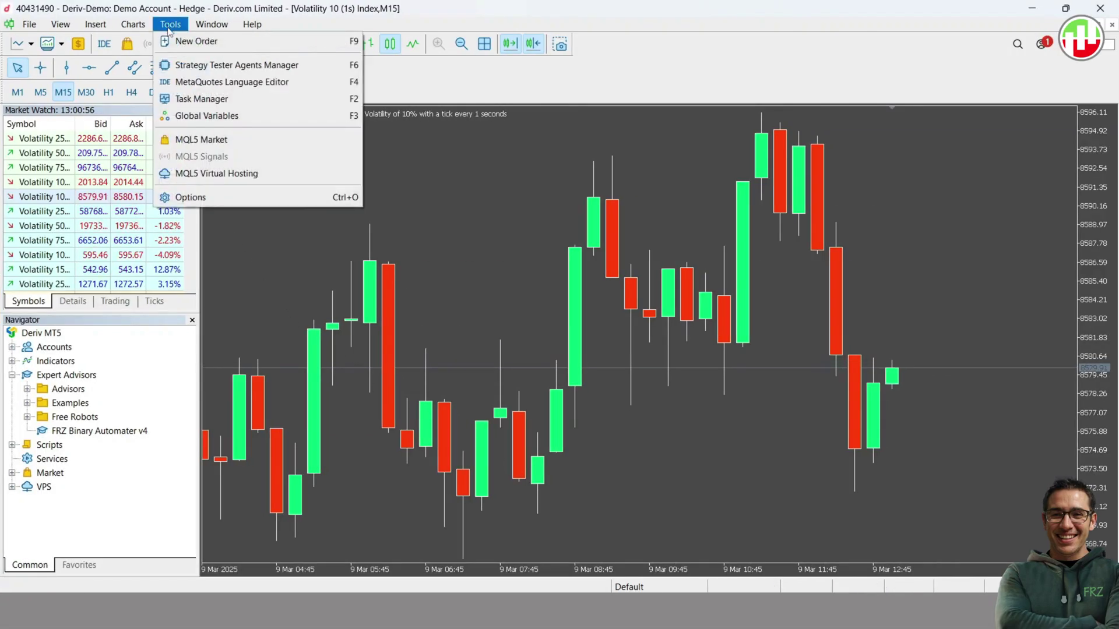
click(203, 199)
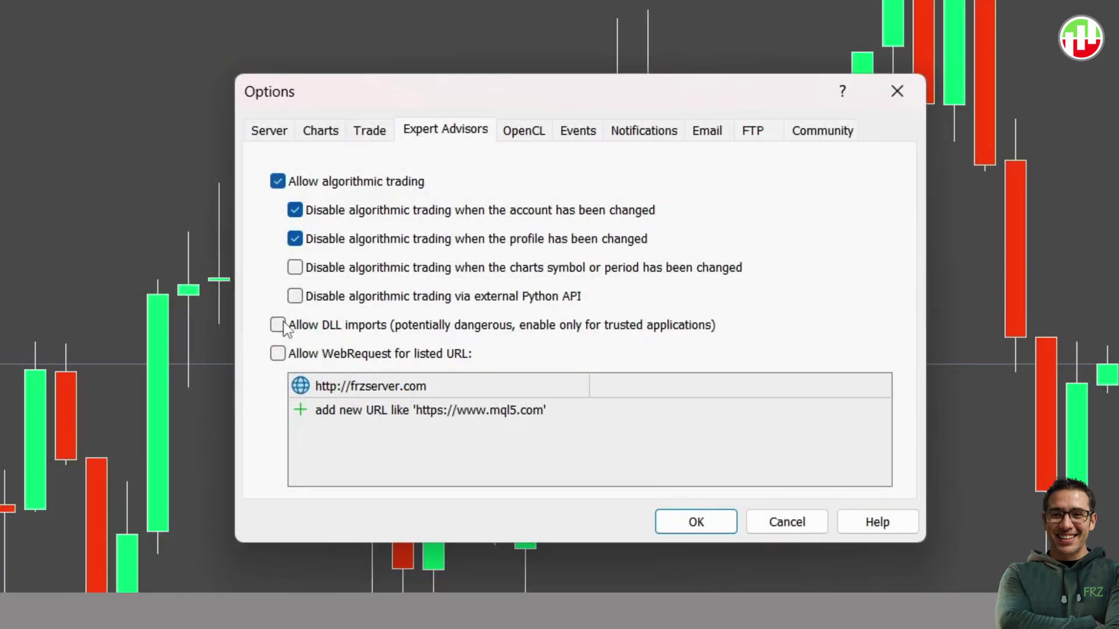
click(280, 325)
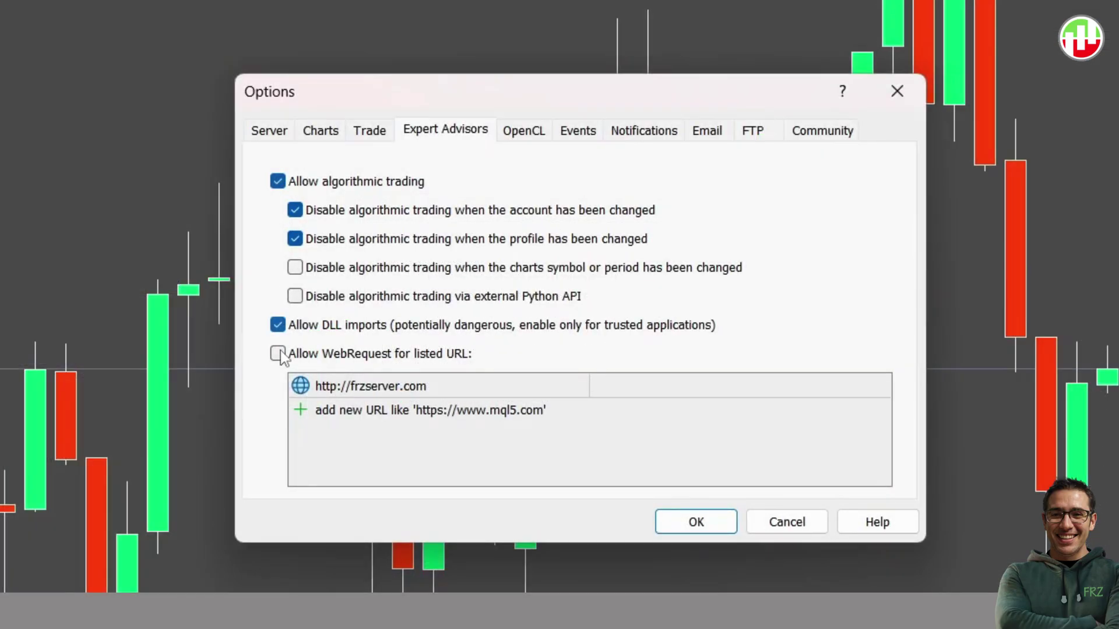
click(279, 353)
double_click(445, 384)
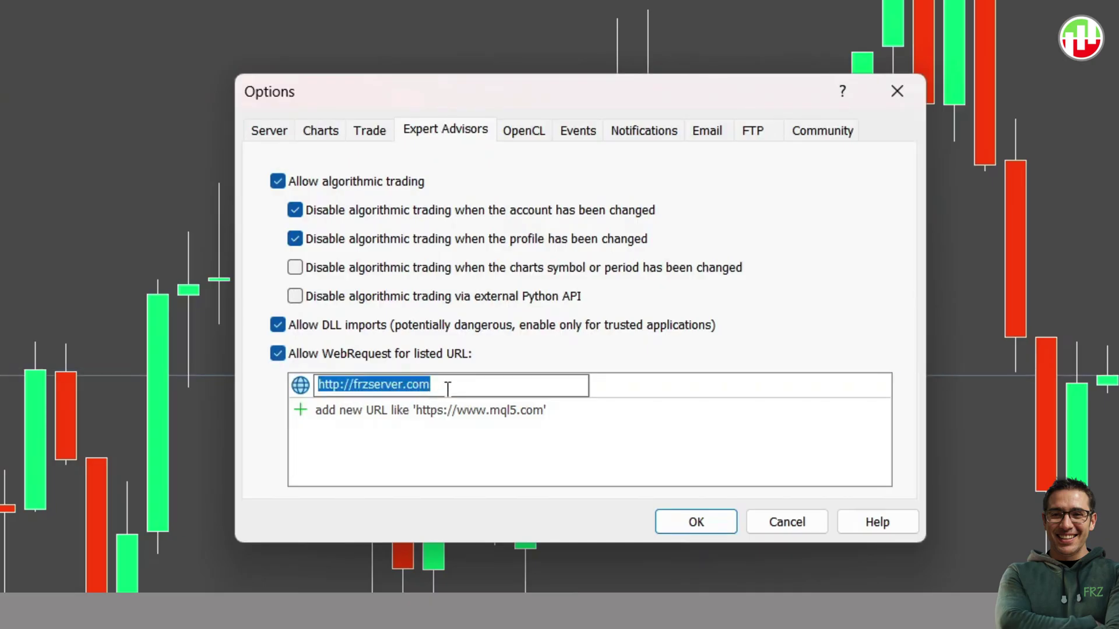
click(706, 524)
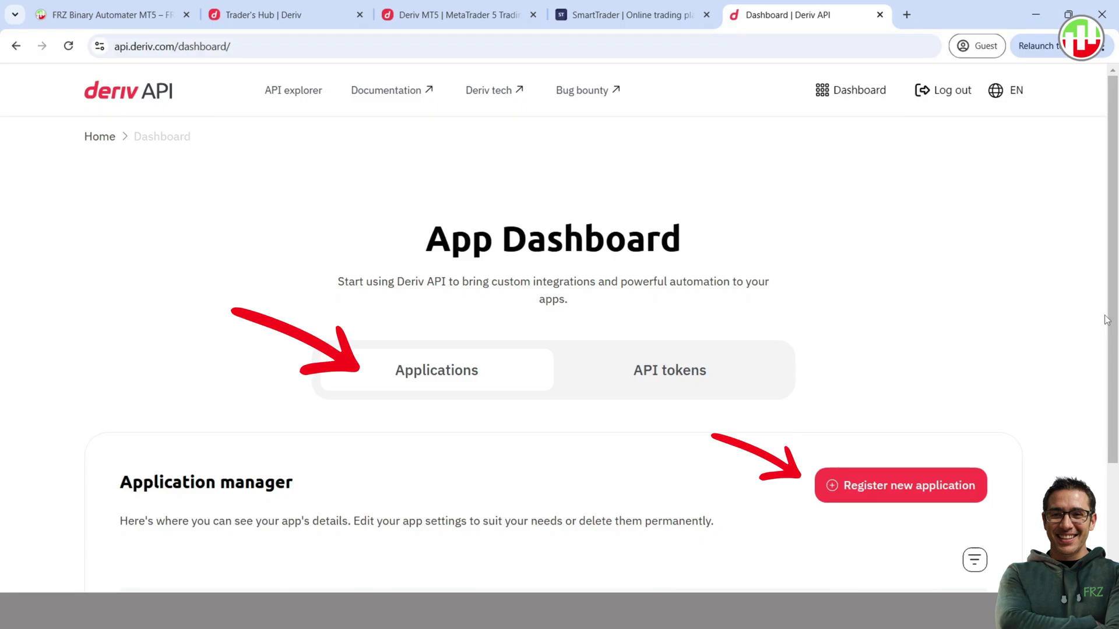
- Accept the API terms and register the new application
text(t)
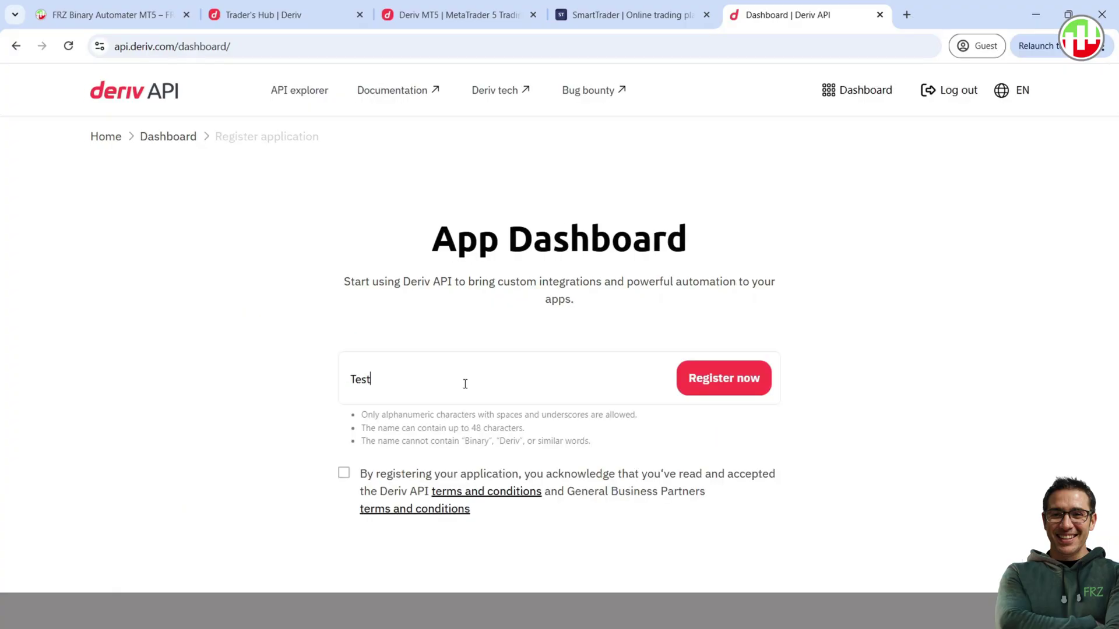
text(1)
click(343, 472)
click(728, 384)
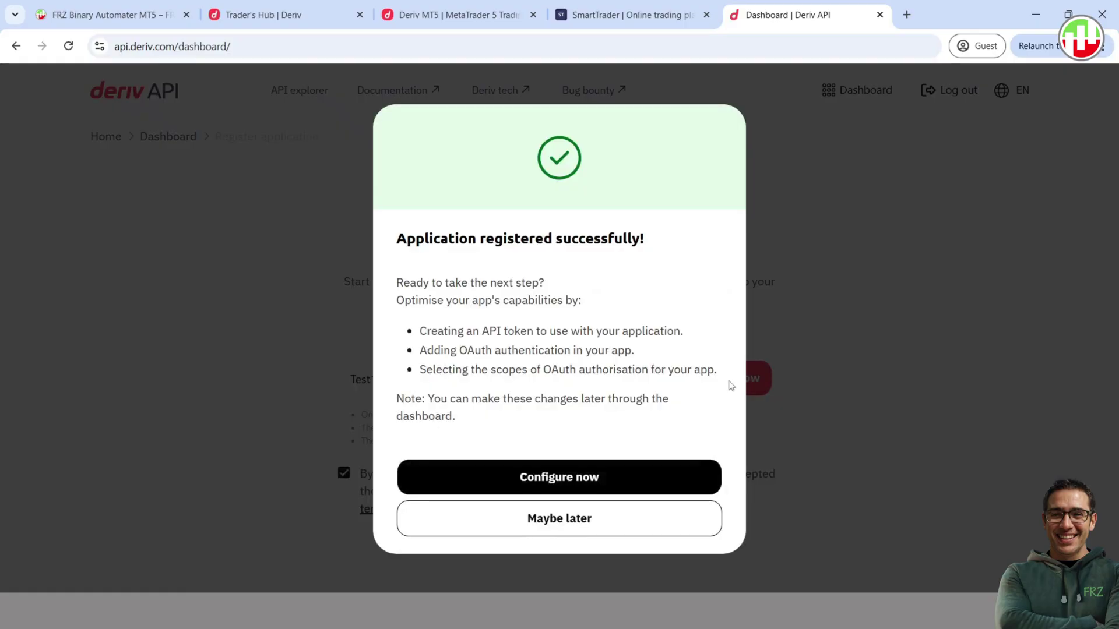
click(583, 476)
- Grant the app Read, Trade, Trading information, Payments and Admin scopes and update it
scroll(530, 291, down, 13)
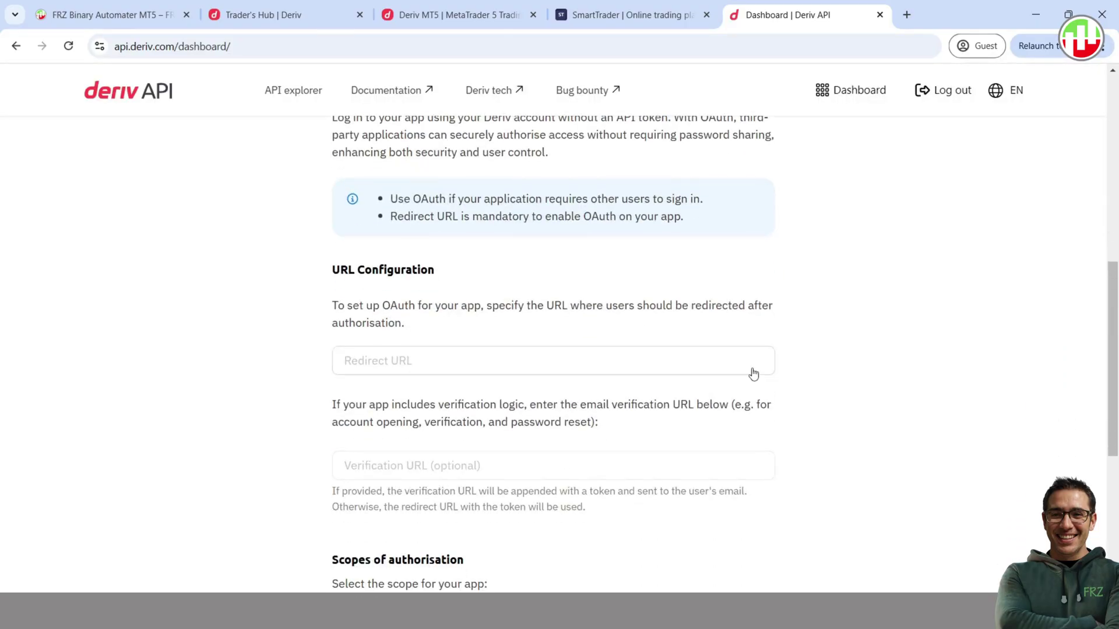
scroll(754, 373, down, 1)
click(338, 269)
click(338, 293)
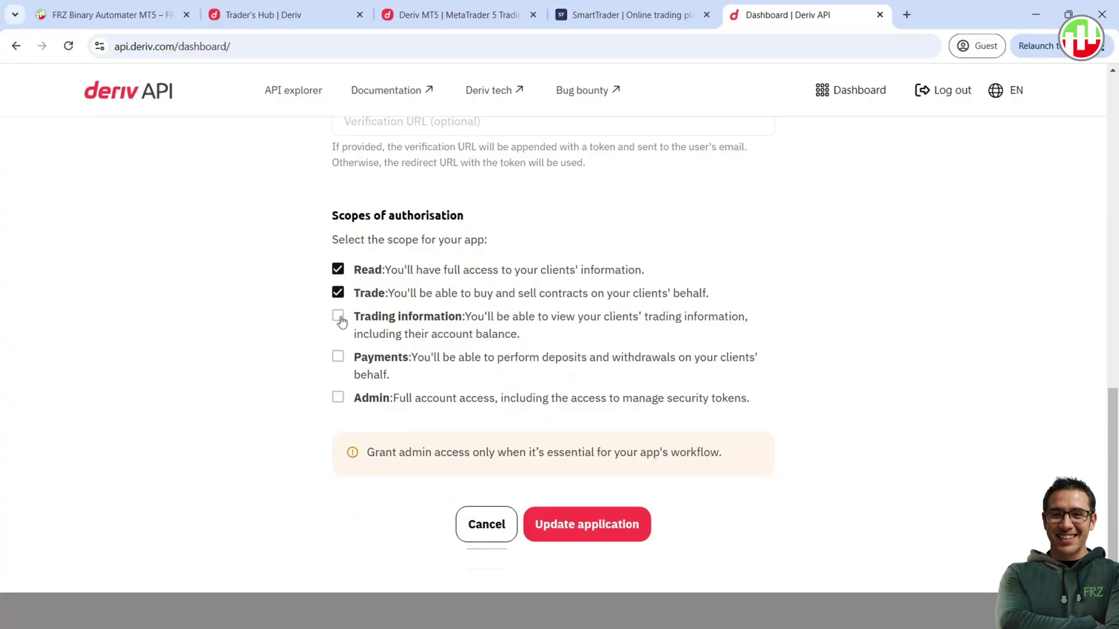
click(338, 316)
click(337, 357)
click(338, 396)
click(517, 437)
click(586, 524)
scroll(591, 494, down, 3)
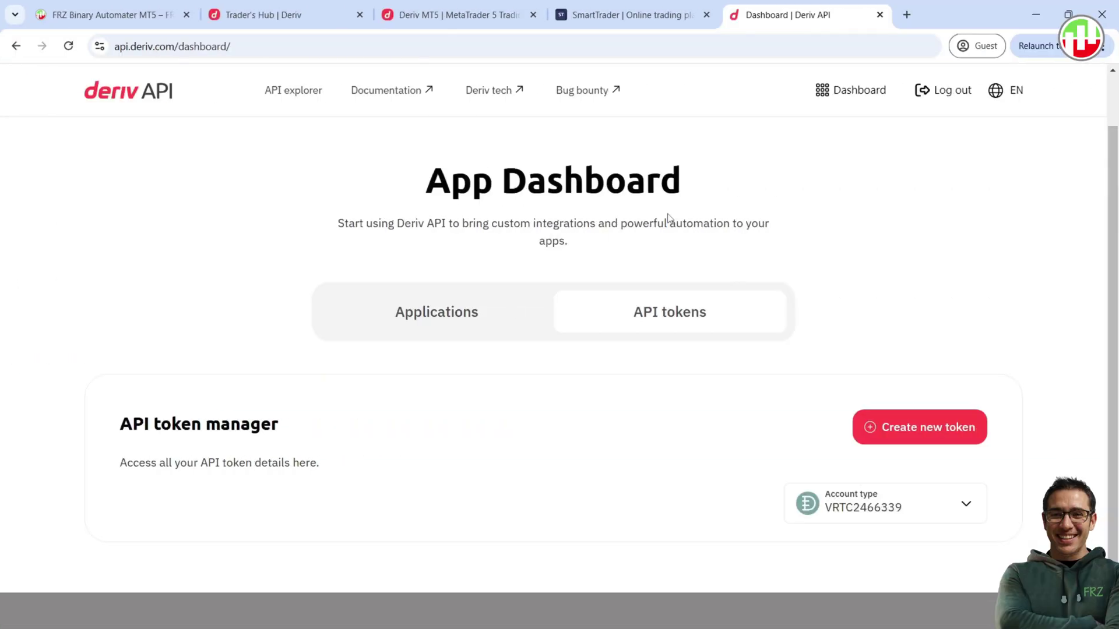
- Start a new API token with Read, Trade, Payments, Trading information and Admin scopes
click(929, 431)
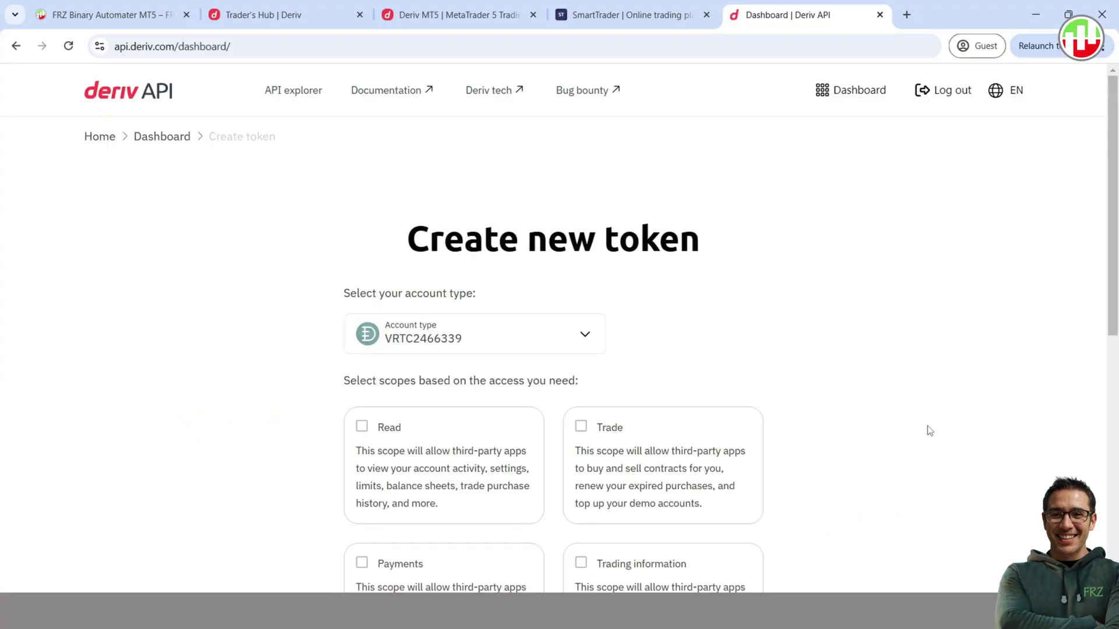
scroll(794, 320, down, 4)
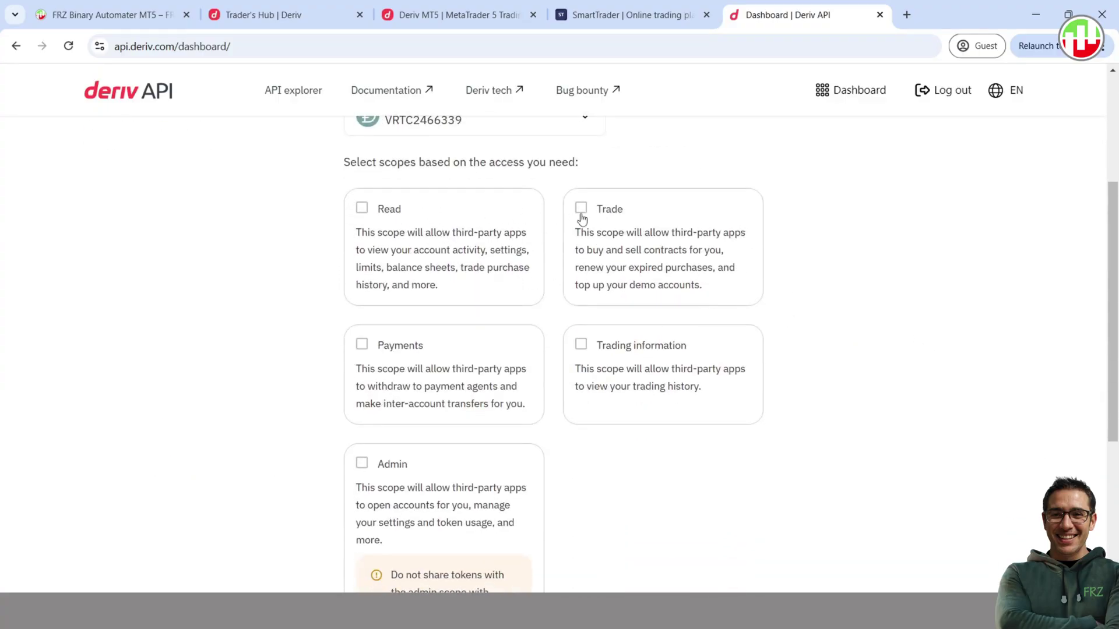
click(581, 208)
click(362, 208)
click(581, 344)
click(362, 345)
click(362, 462)
click(464, 441)
scroll(574, 354, down, 5)
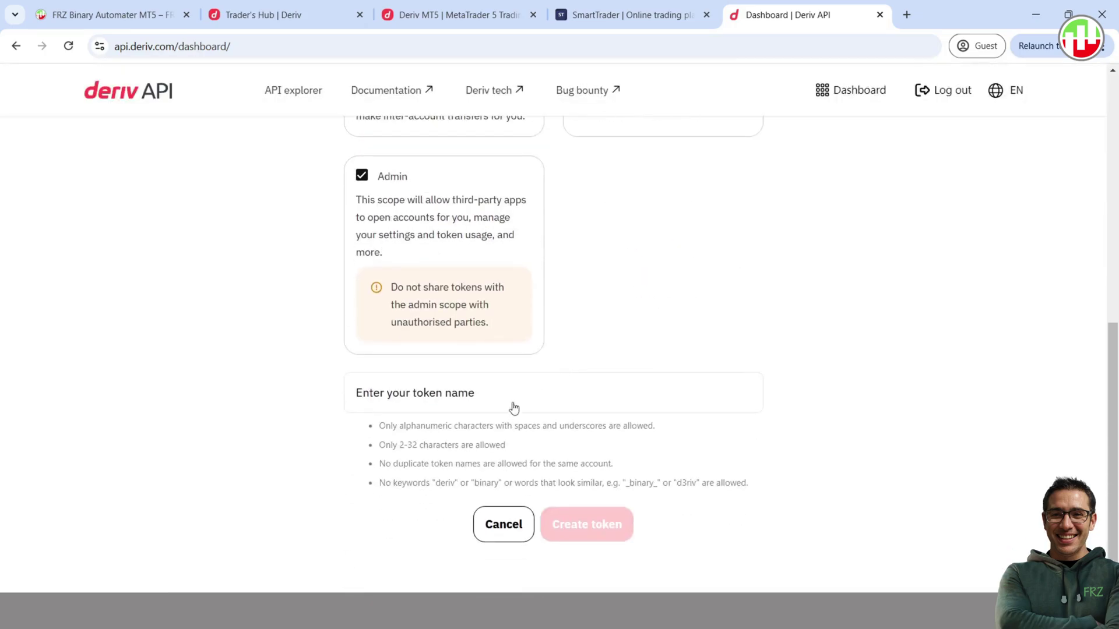
- Name the token Token1, create it and copy its key
click(469, 403)
text(Token1)
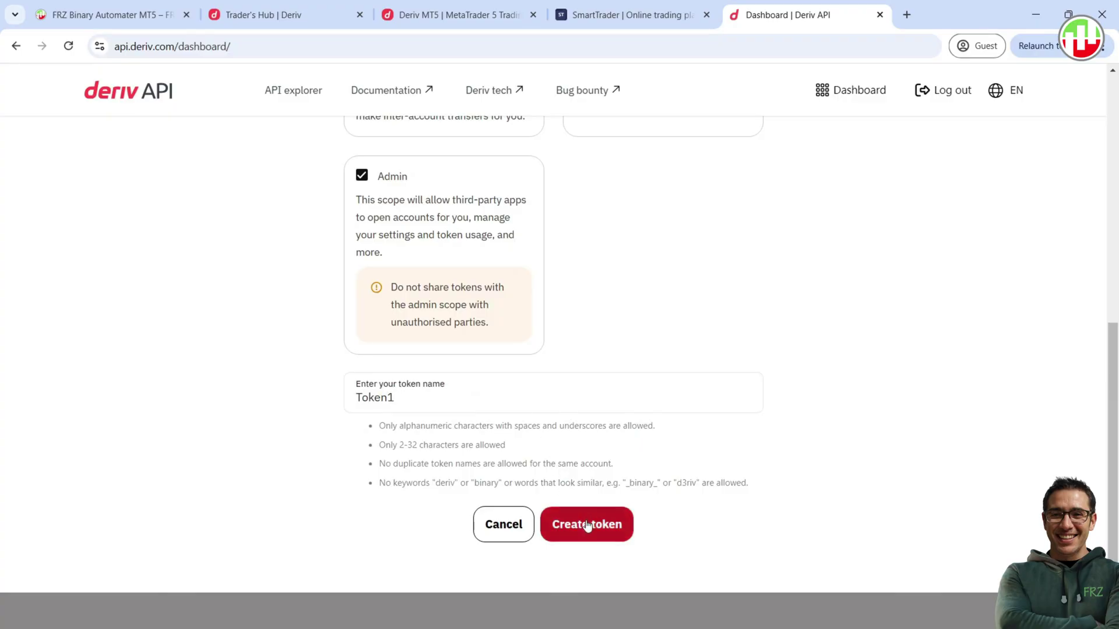
click(585, 524)
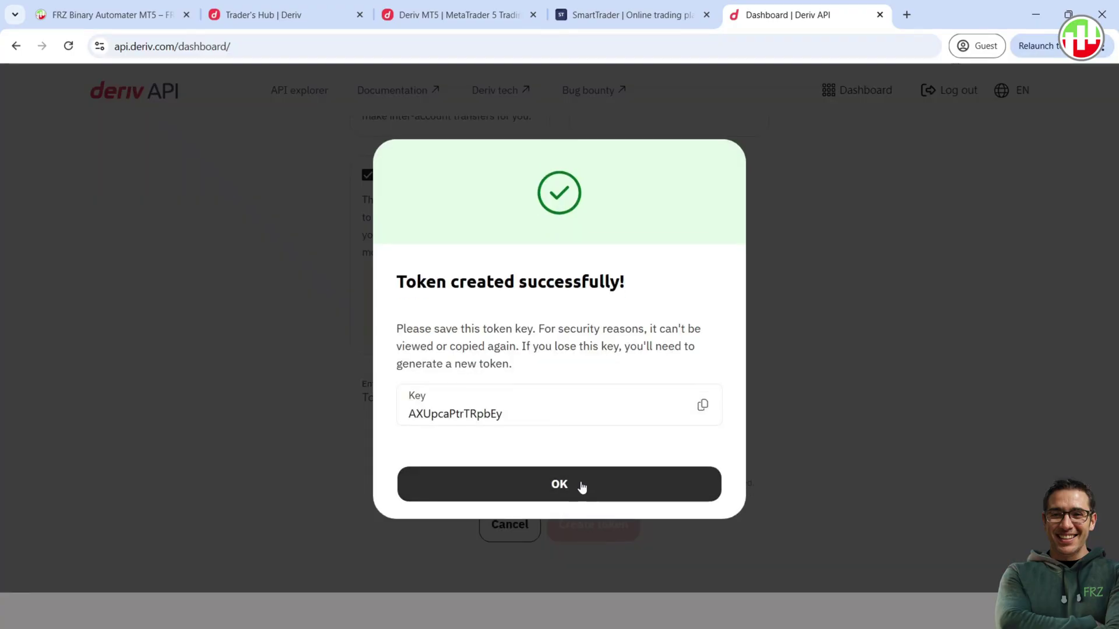
click(702, 406)
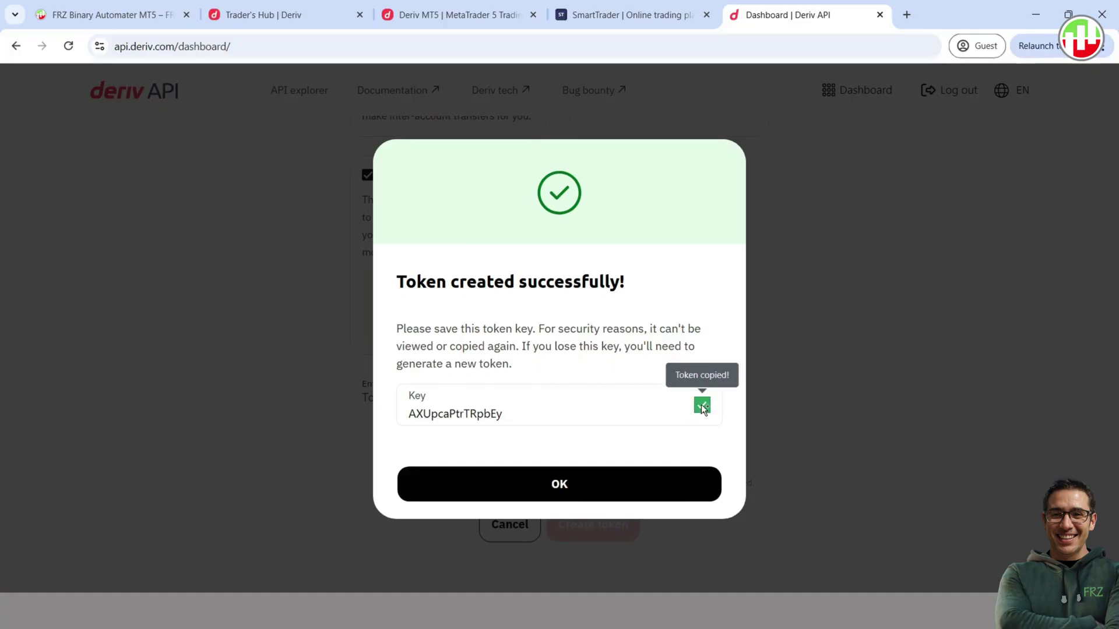
click(615, 489)
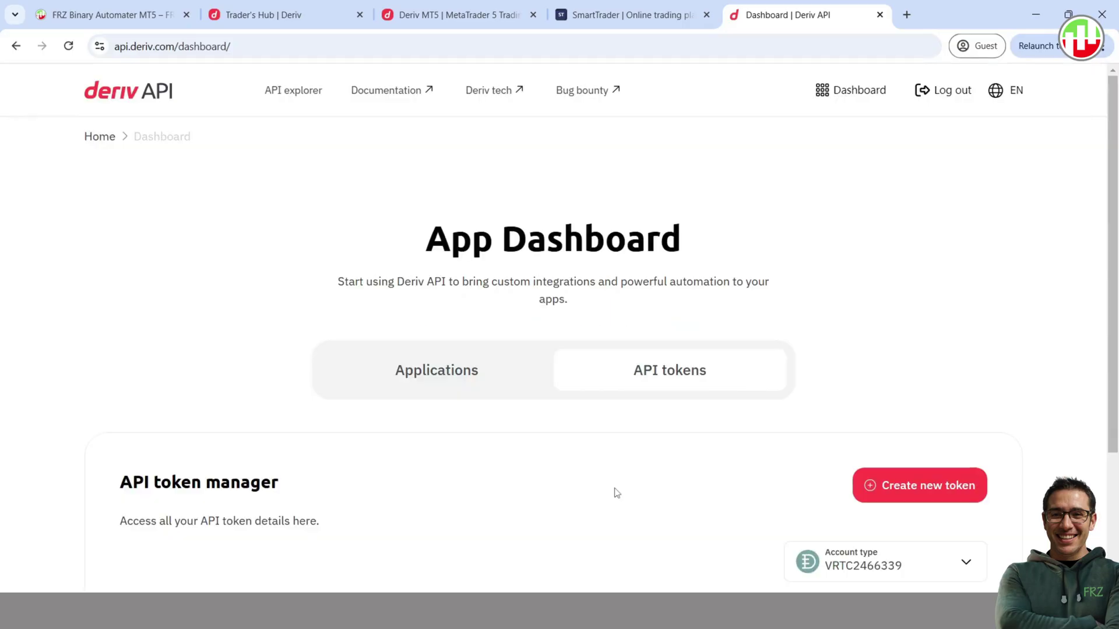
- Open config.ini in Notepad and check the app_id 69609 and api_token values
key(alt+Tab)
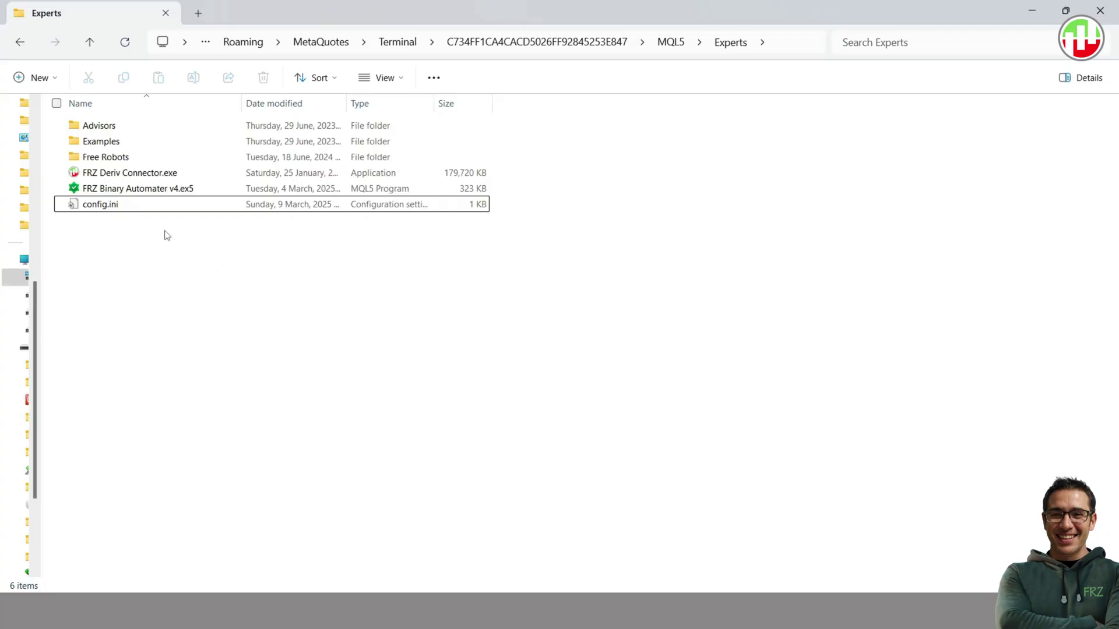
click(110, 217)
double_click(105, 207)
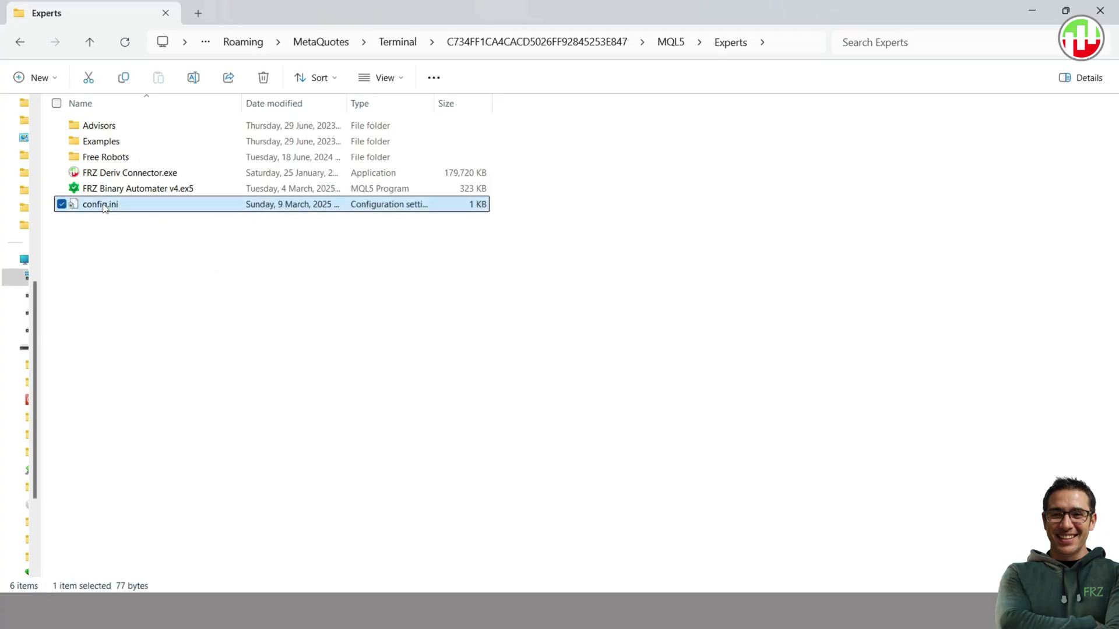
drag(292, 125, 424, 119)
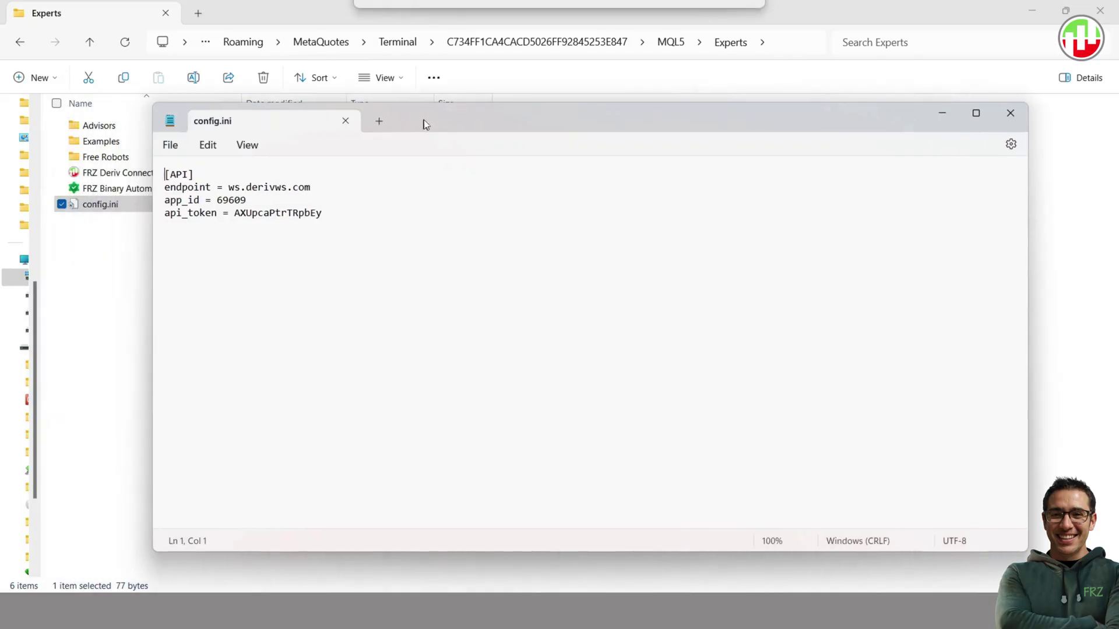
click(252, 200)
double_click(230, 200)
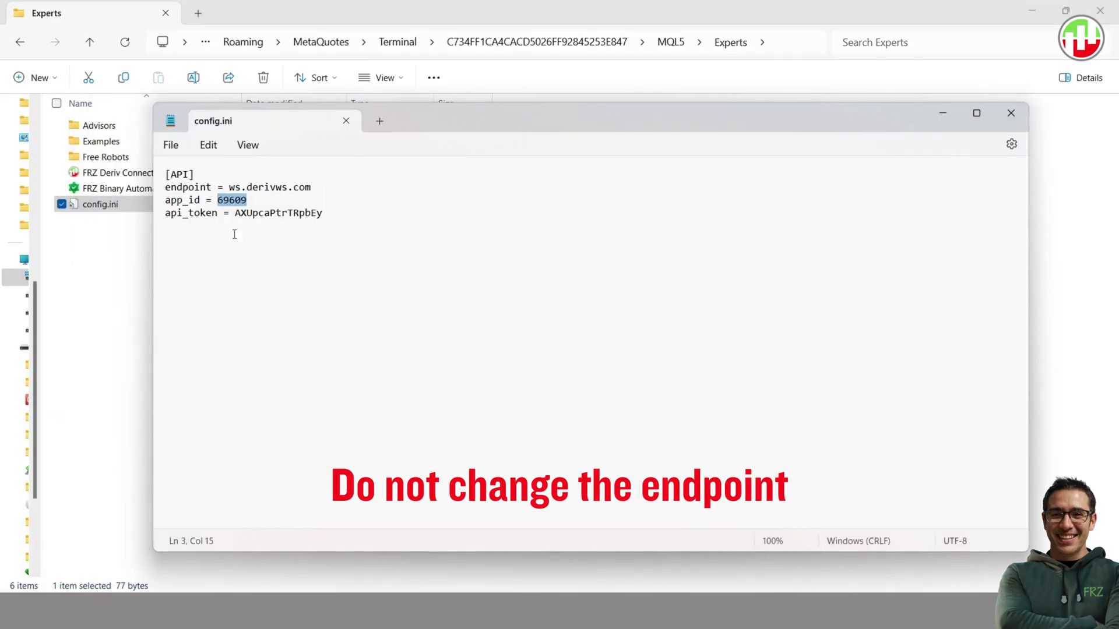
drag(323, 214, 235, 214)
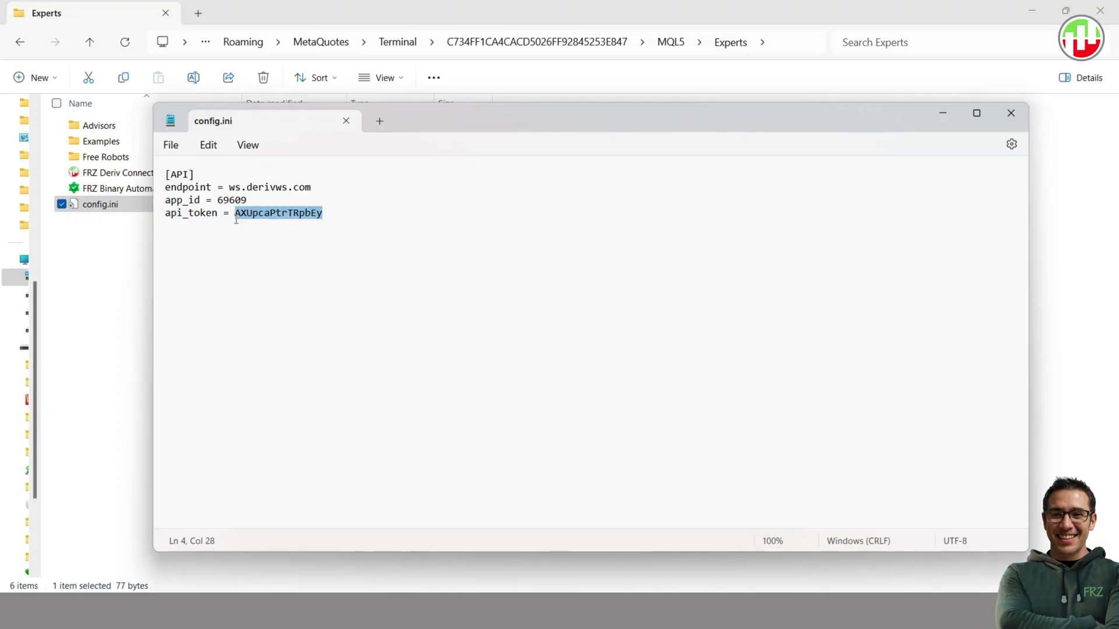
- Save config.ini and close Notepad
click(172, 146)
click(200, 238)
click(1011, 113)
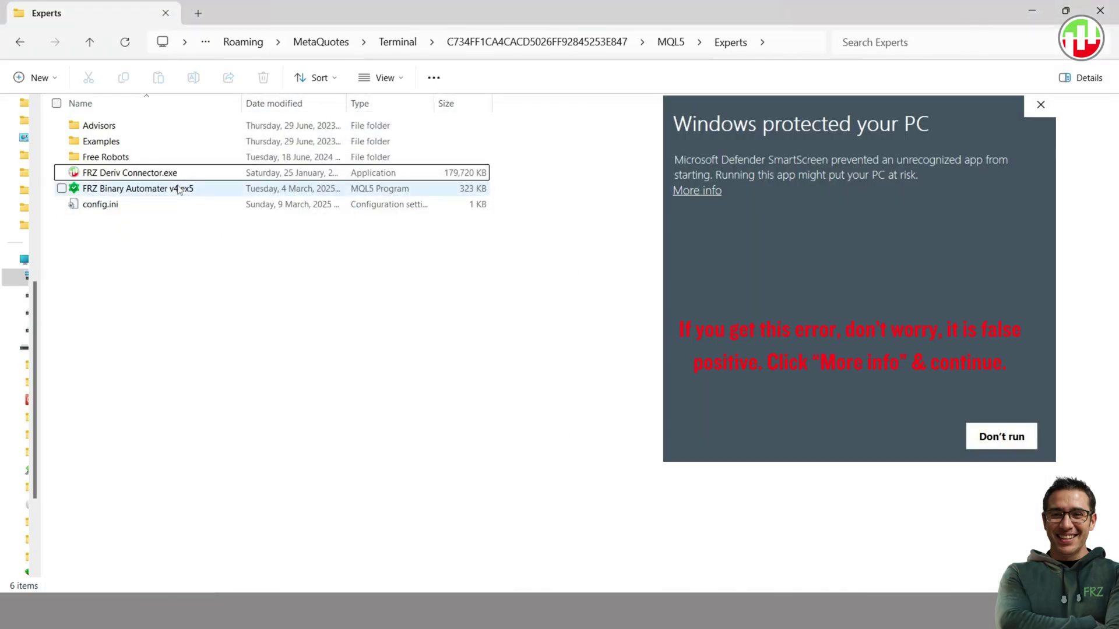
- Run FRZ Deriv Connector.exe from the MQL5\Experts folder
click(157, 175)
double_click(157, 173)
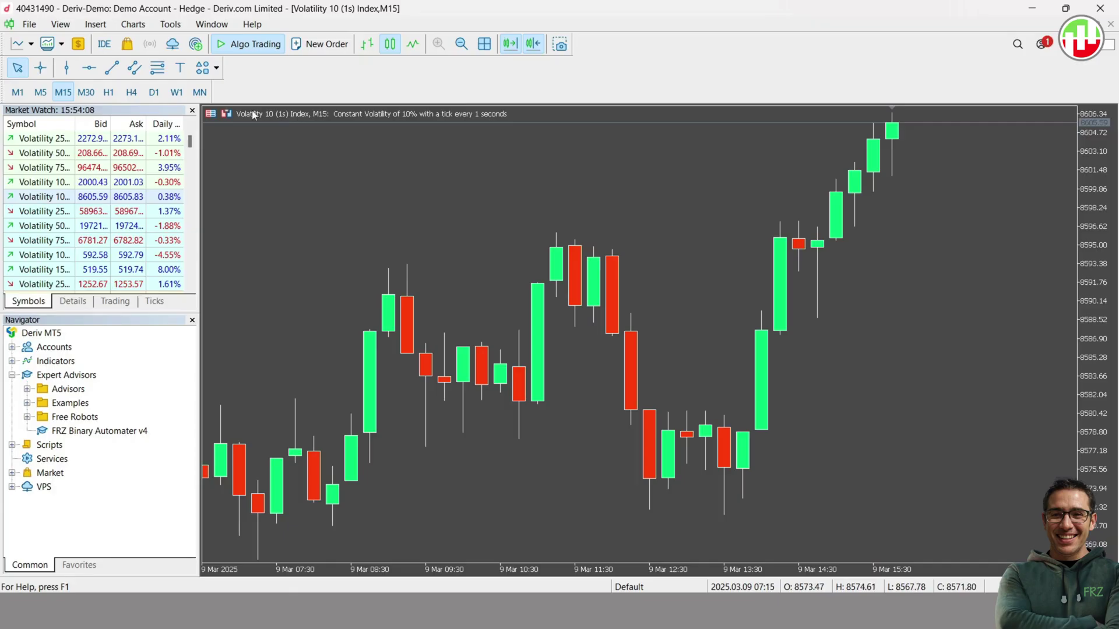
- Attach FRZ Binary Automater v4 to the Volatility 10 (1s) chart, checking its Inputs tab
double_click(135, 432)
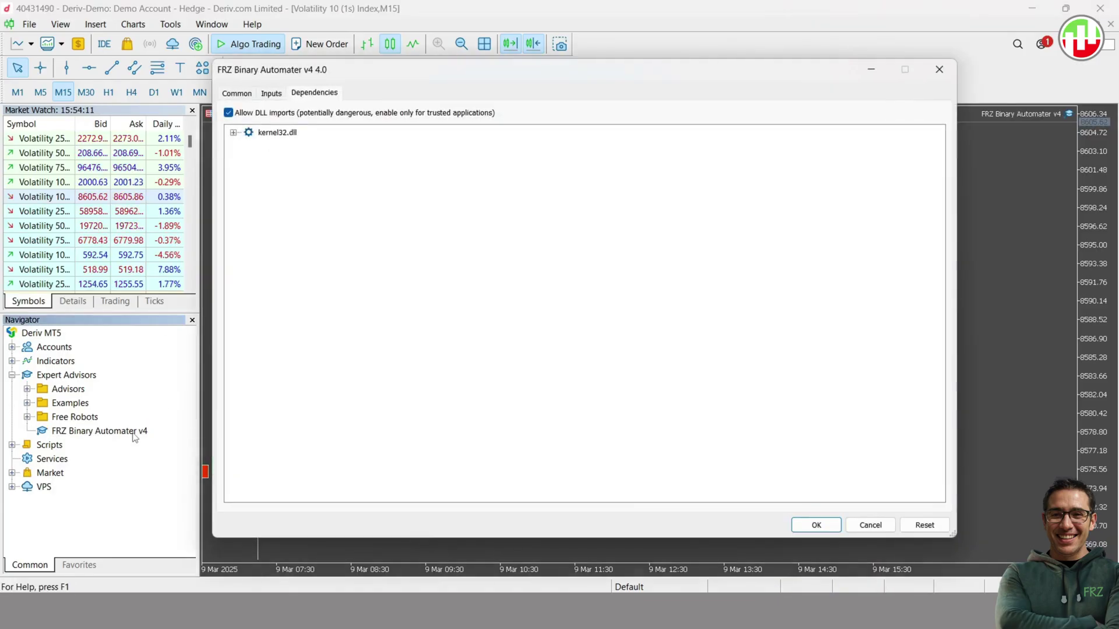
click(271, 93)
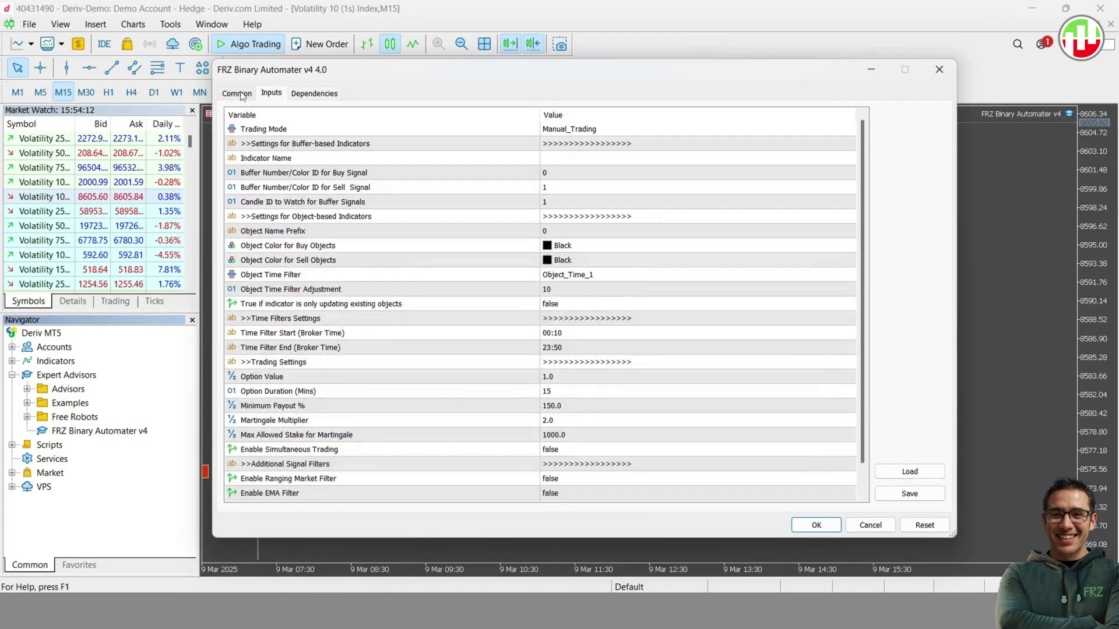
click(815, 525)
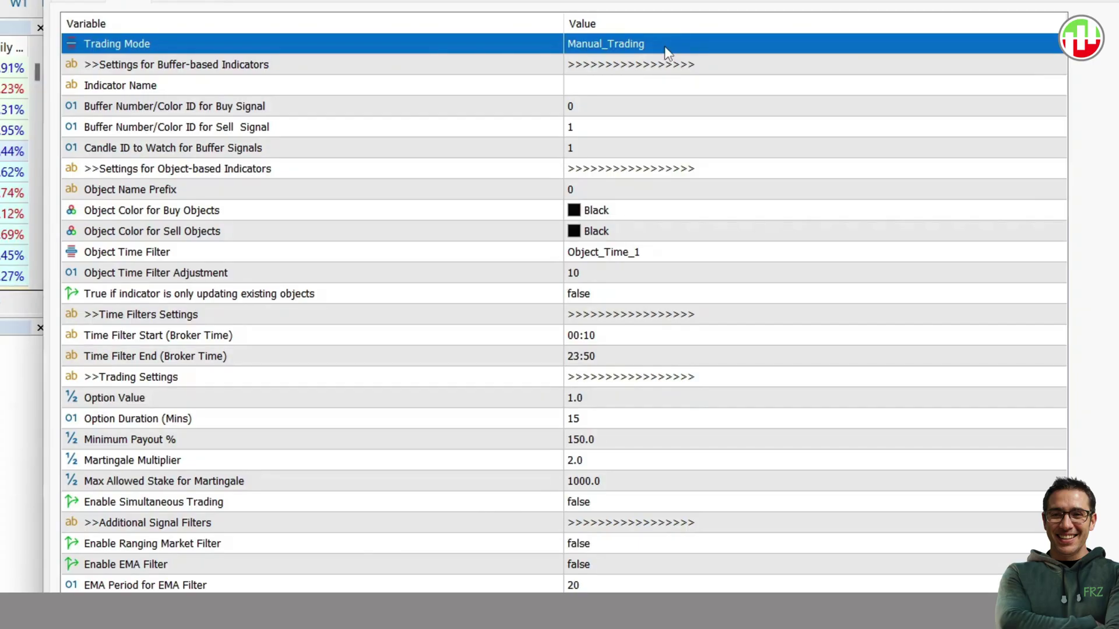
click(664, 47)
click(664, 46)
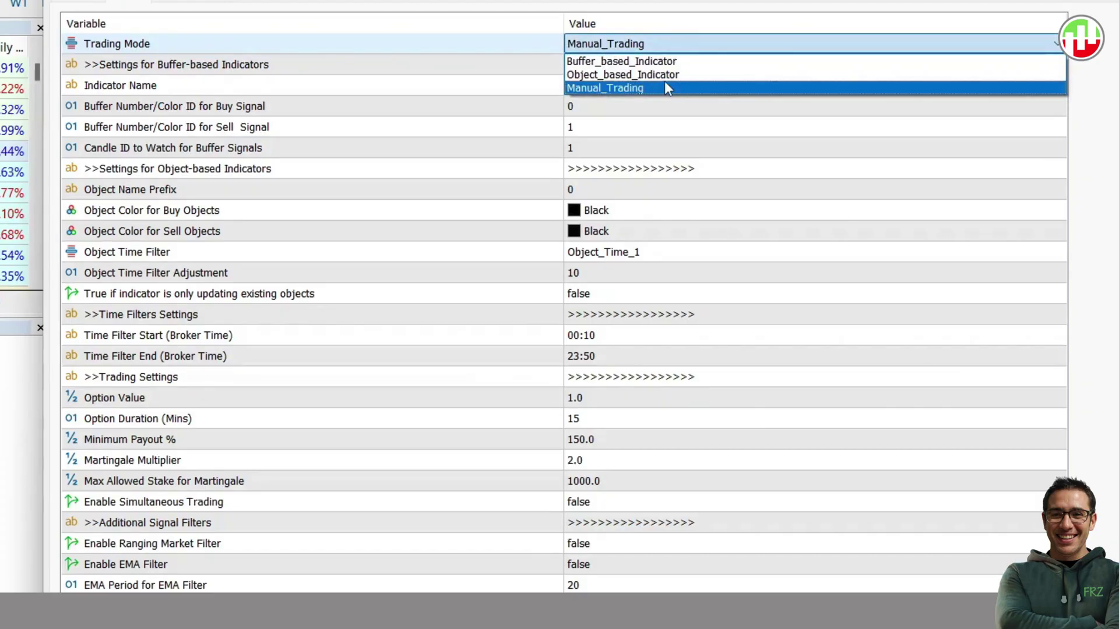
click(674, 44)
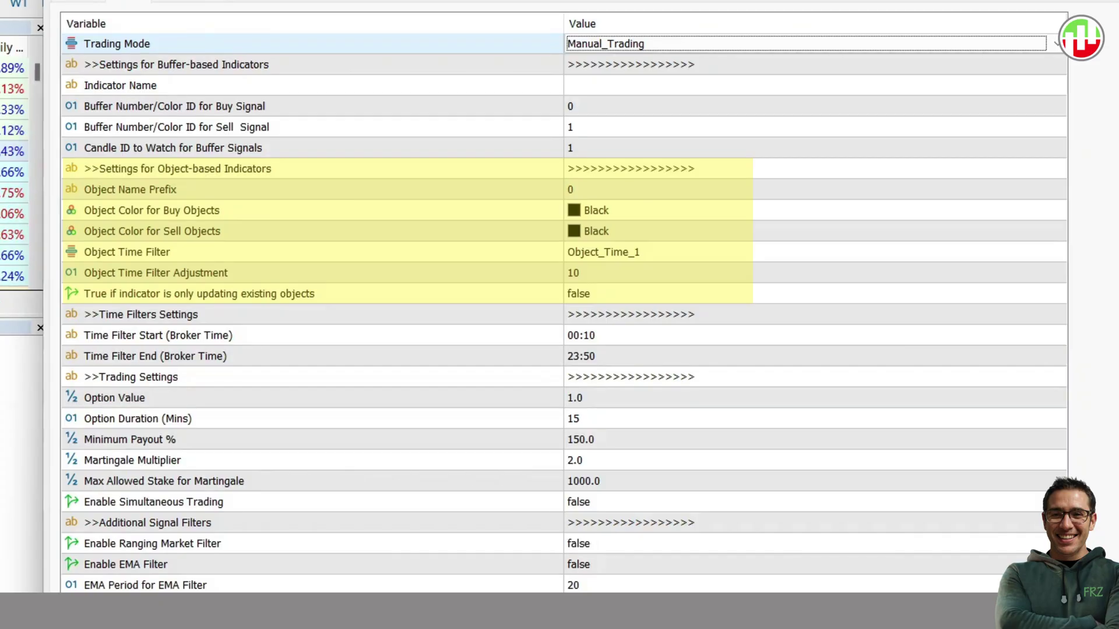
- Commit the Trading Mode value, then reopen its dropdown listing the three trading modes
key(Return)
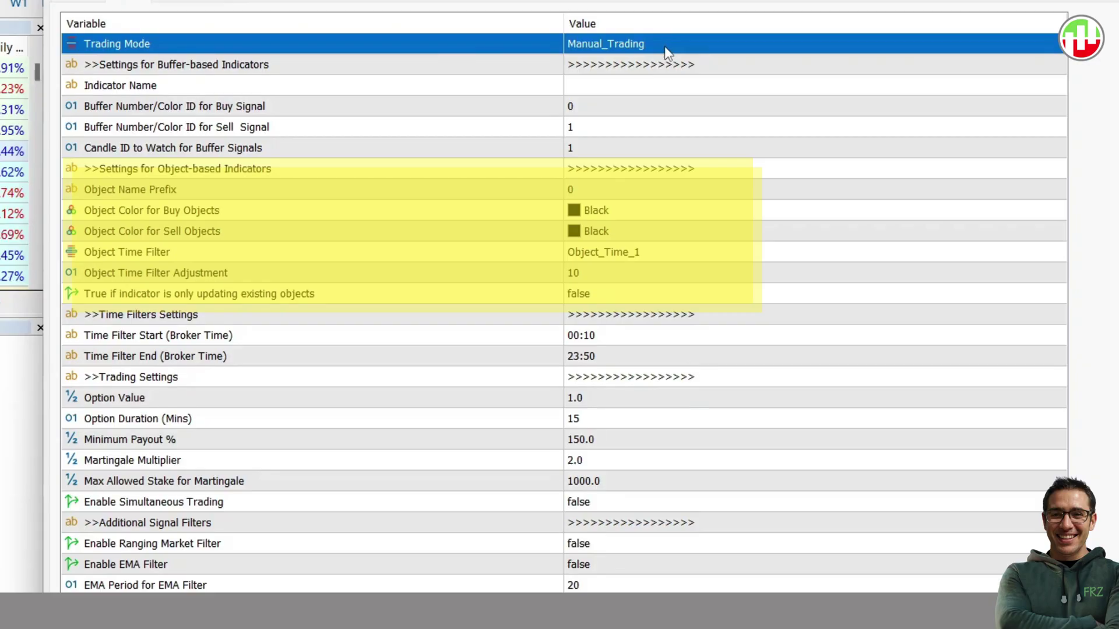
click(666, 50)
click(664, 47)
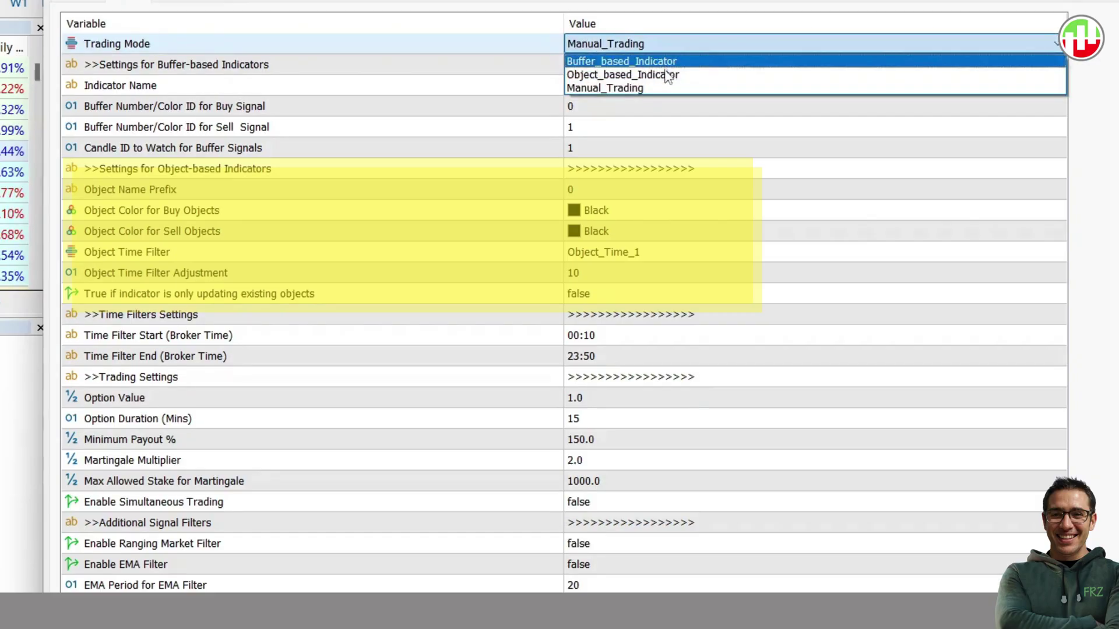
click(674, 41)
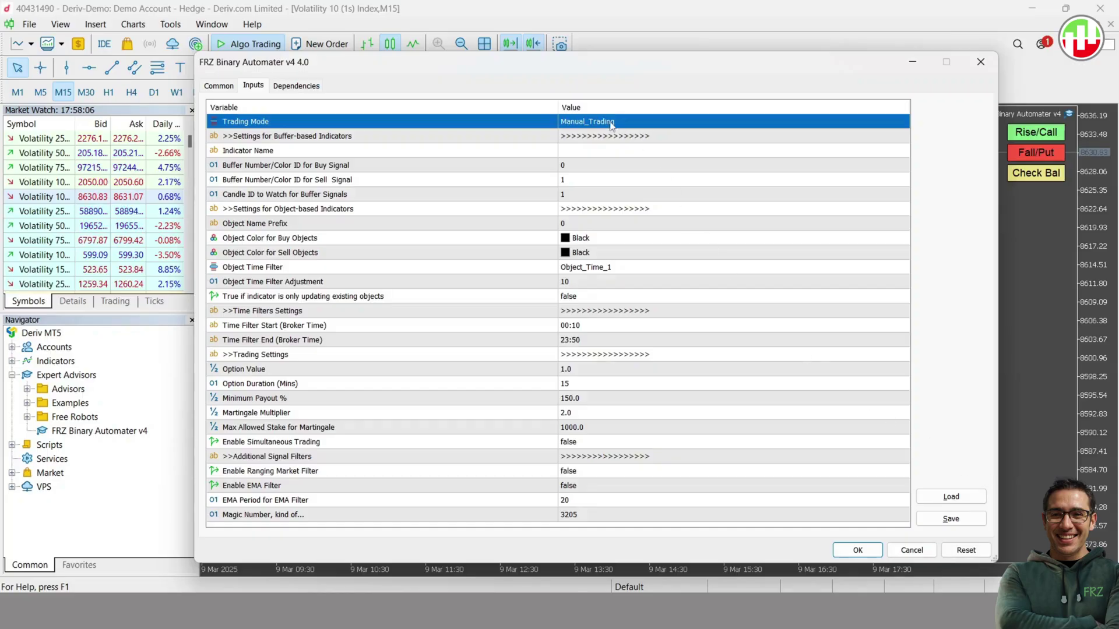
- Leave the EA's Trading Mode set to Manual_Trading
click(726, 122)
click(725, 123)
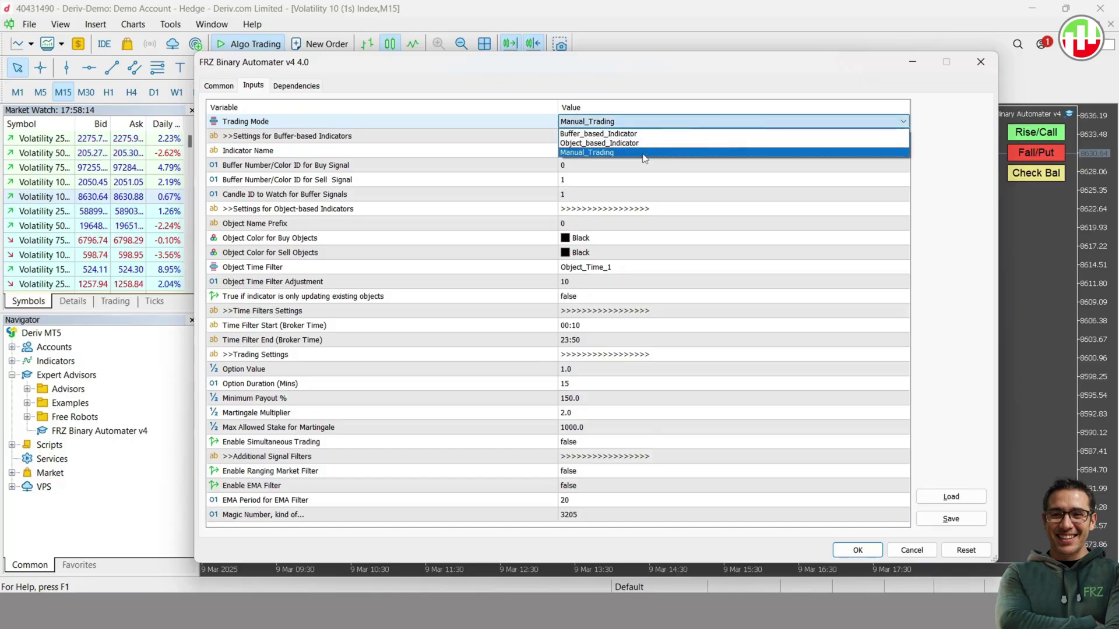
click(647, 154)
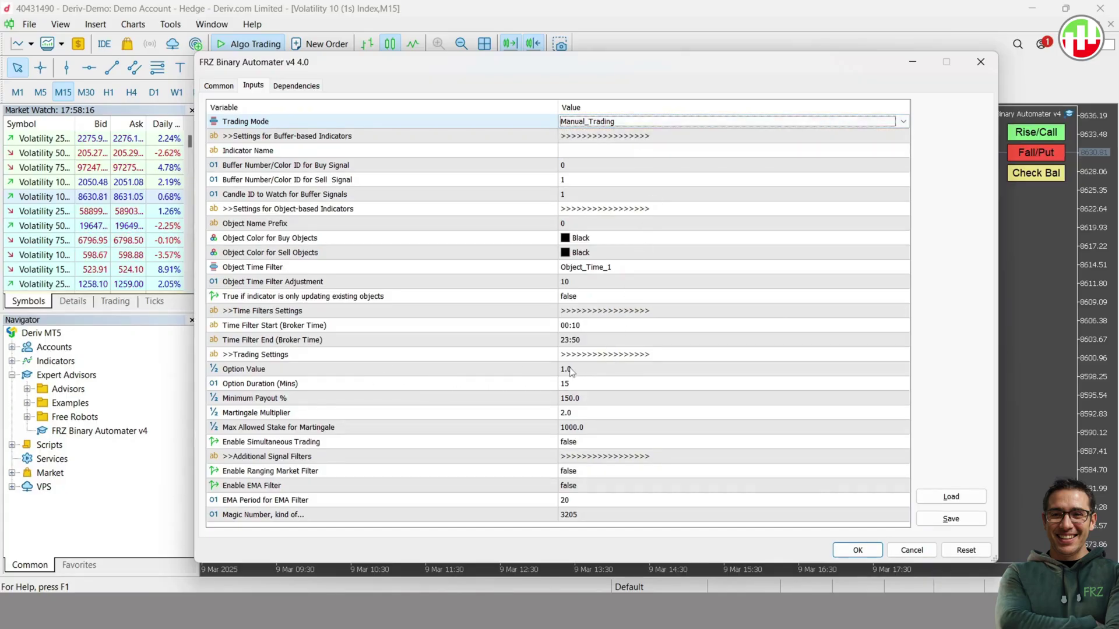
- Review option value, duration, minimum payout and martingale settings, then attach the EA
click(417, 370)
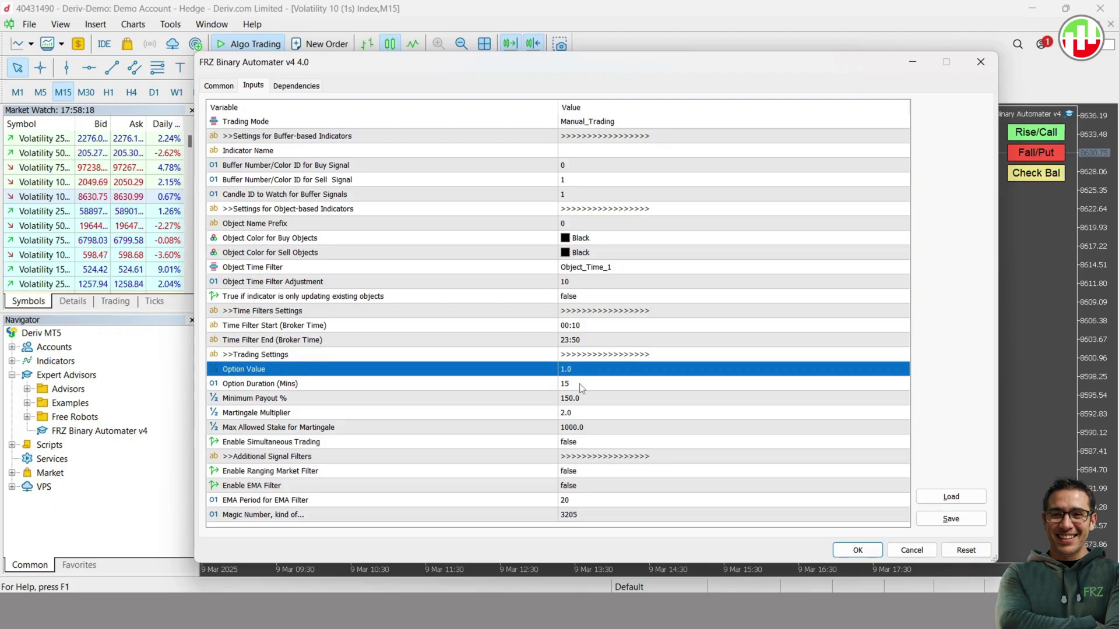
click(579, 383)
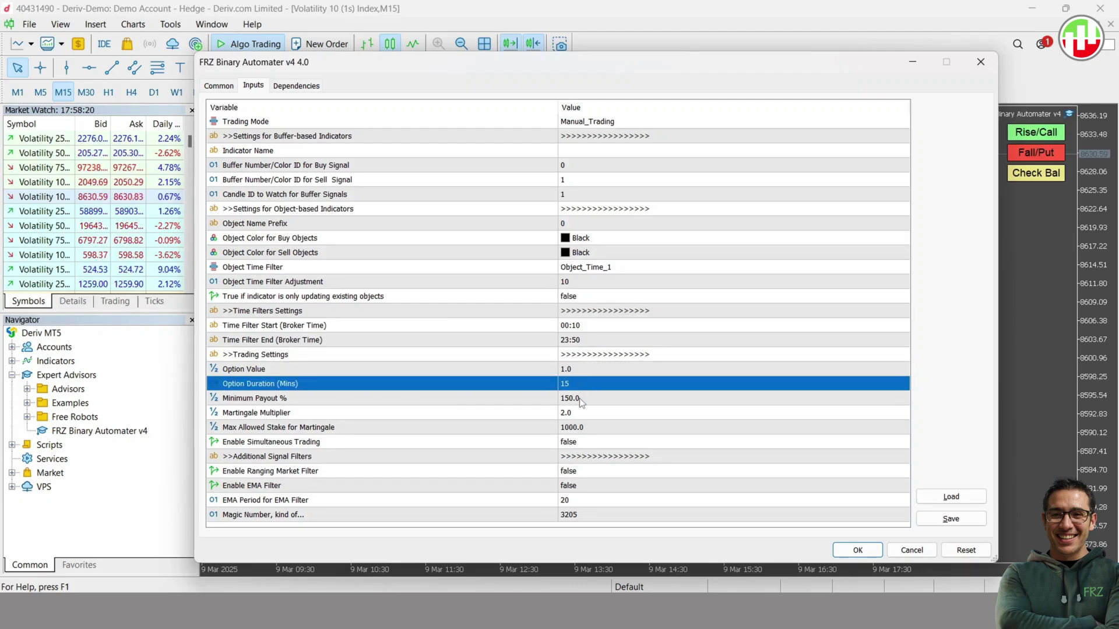
click(580, 400)
click(585, 413)
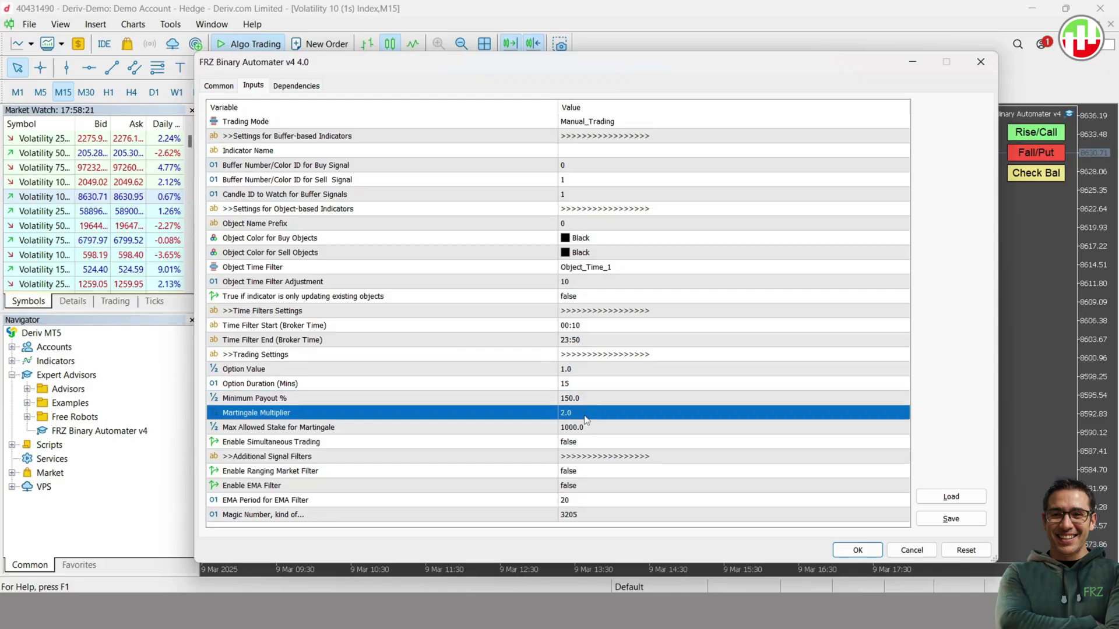
click(846, 547)
click(822, 402)
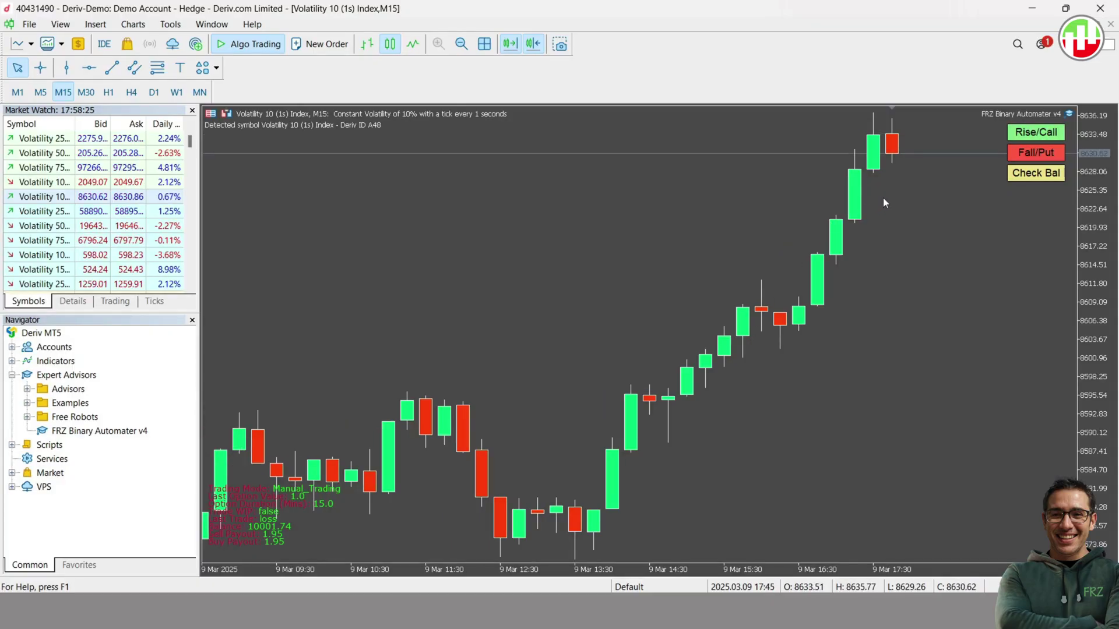
- Place a Rise/Call trade on Volatility 10 (1s) Index from the chart panel
click(1033, 133)
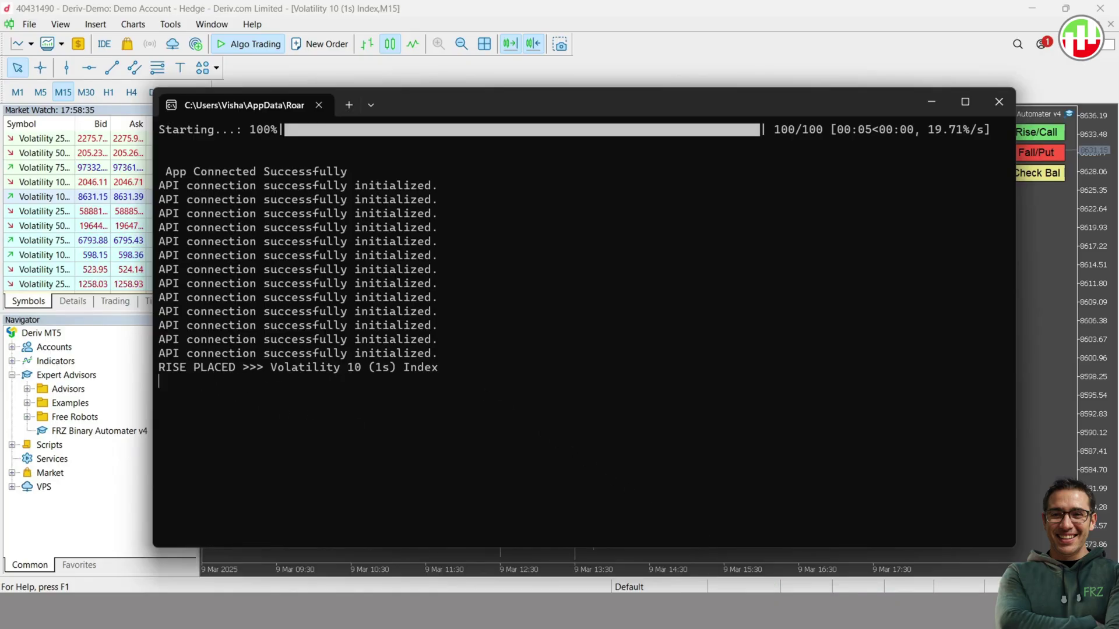
- Reload the Deriv Open positions report in the browser's Reports tab
click(699, 507)
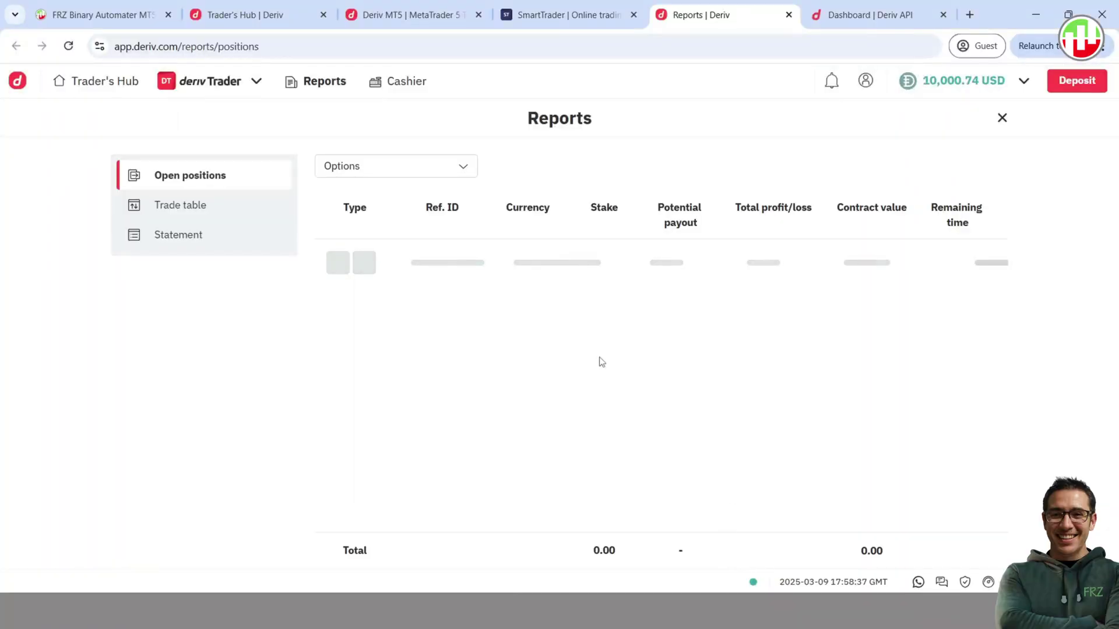
click(69, 46)
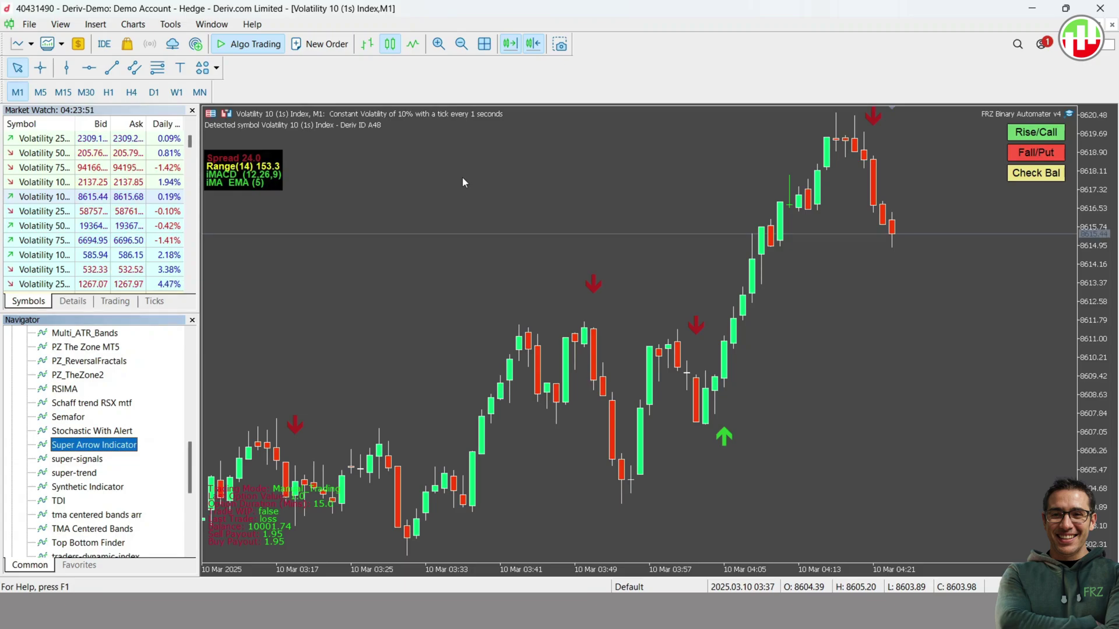
- Inspect Super Arrow Indicator's Colors: LimeGreen BuyArrow and FireBrick SellArrow
right_click(462, 177)
click(512, 167)
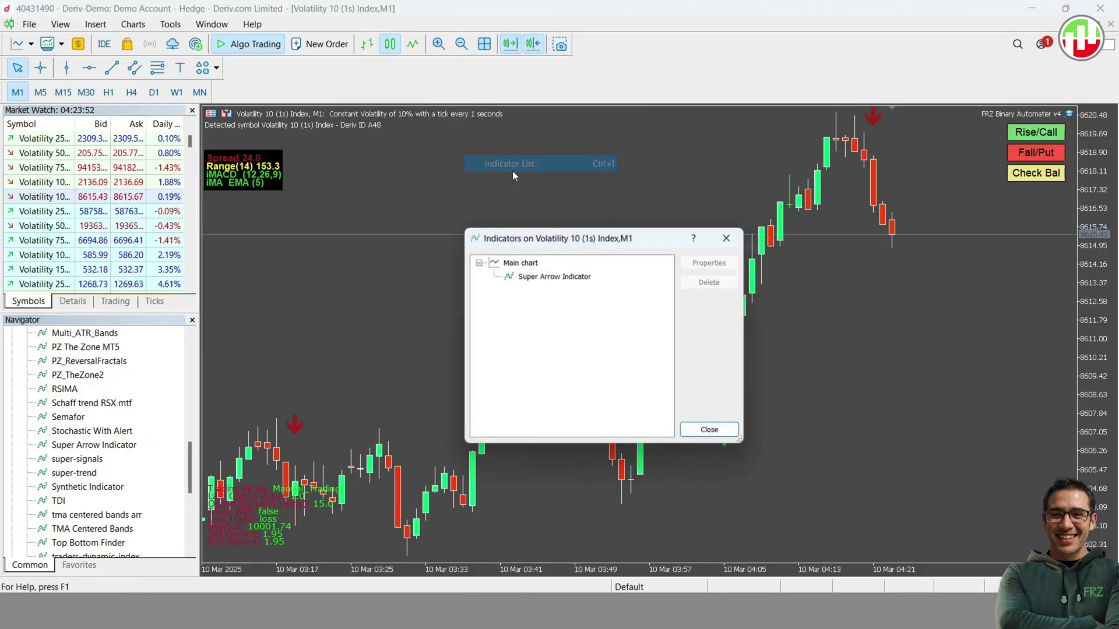
double_click(570, 277)
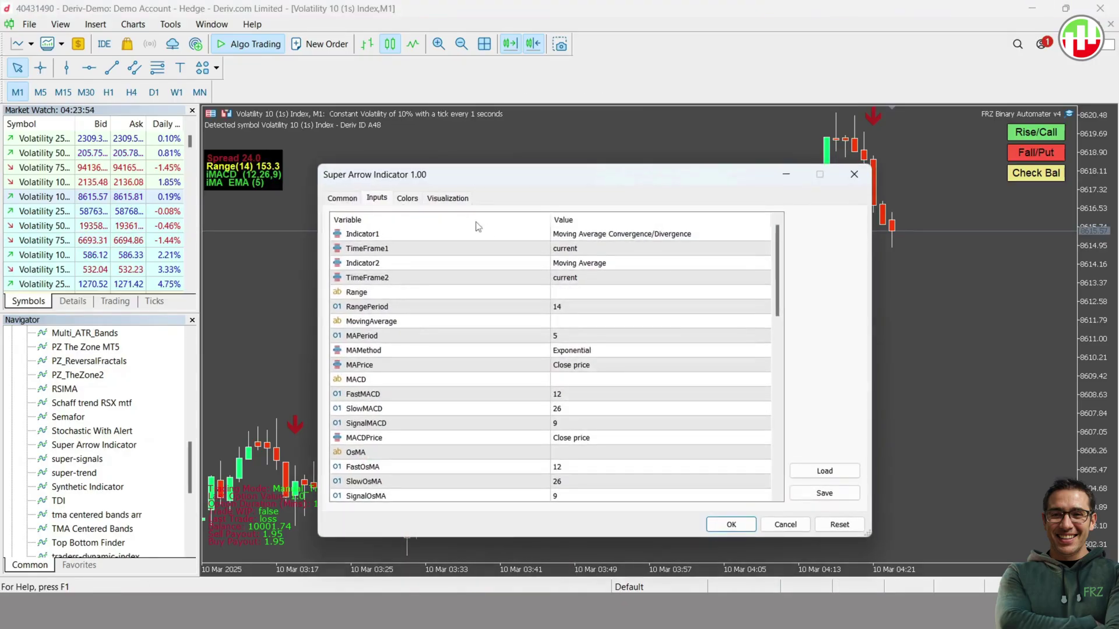
click(410, 199)
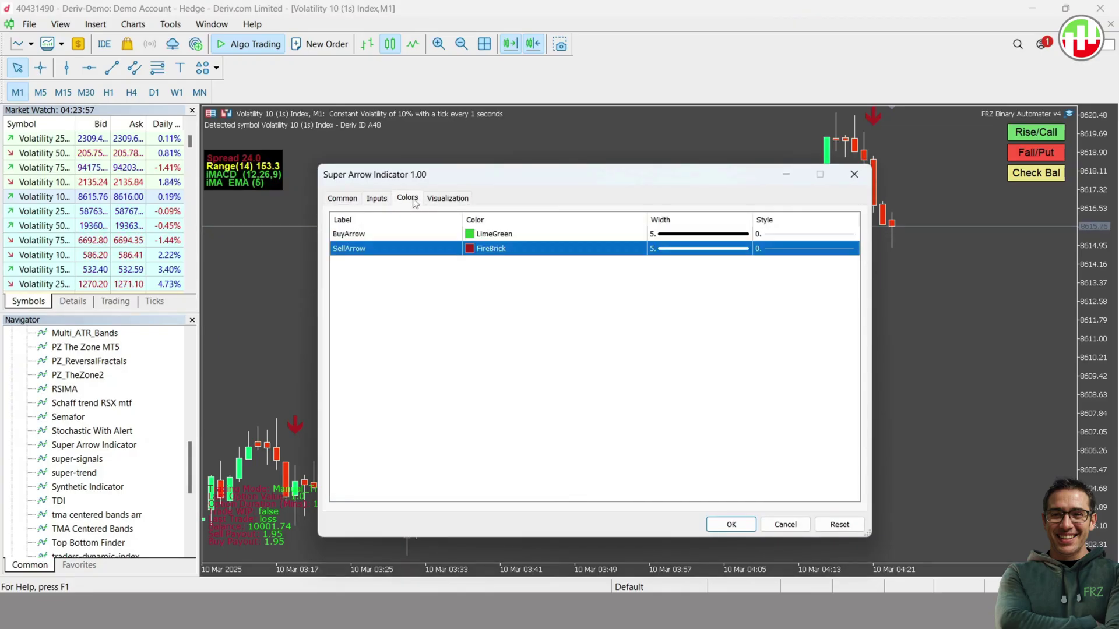
click(514, 237)
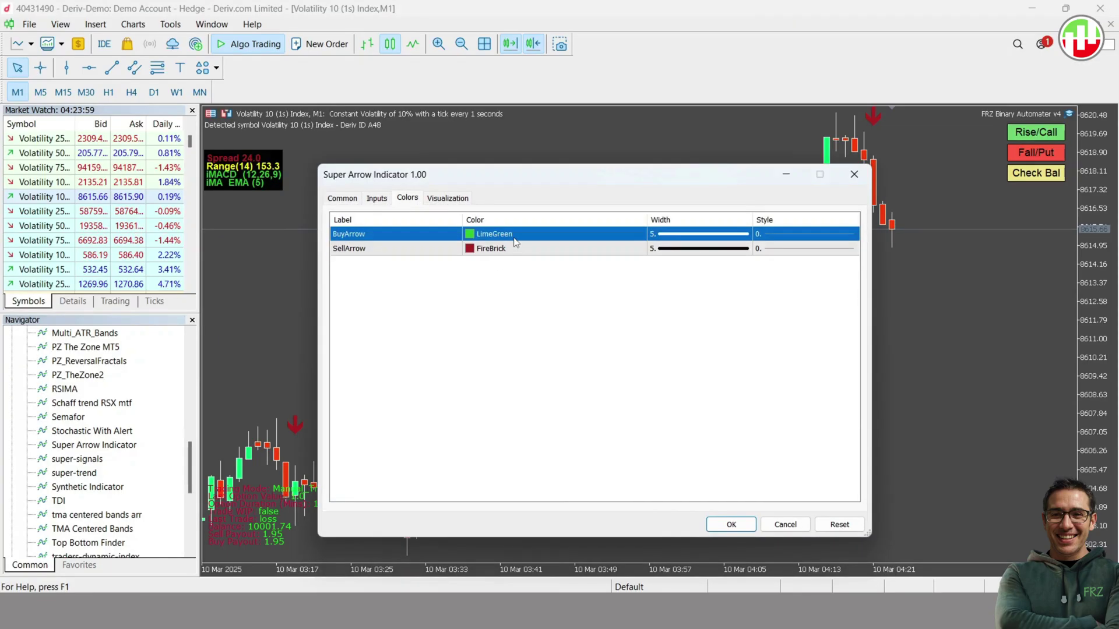
click(515, 255)
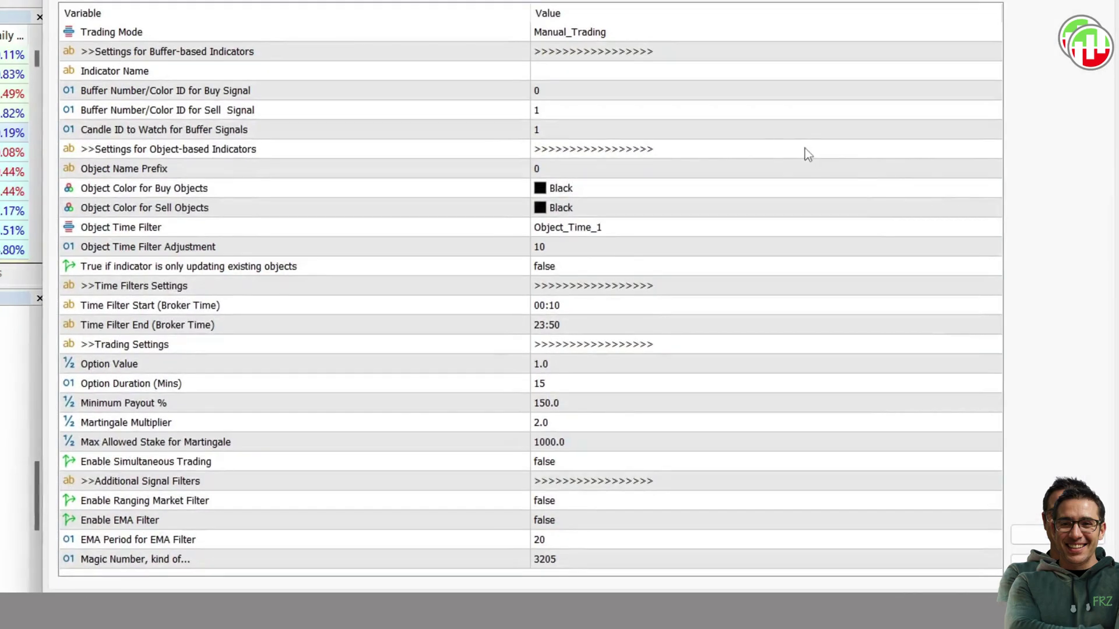
- Set the EA's Trading Mode to Buffer_based_Indicator
click(595, 34)
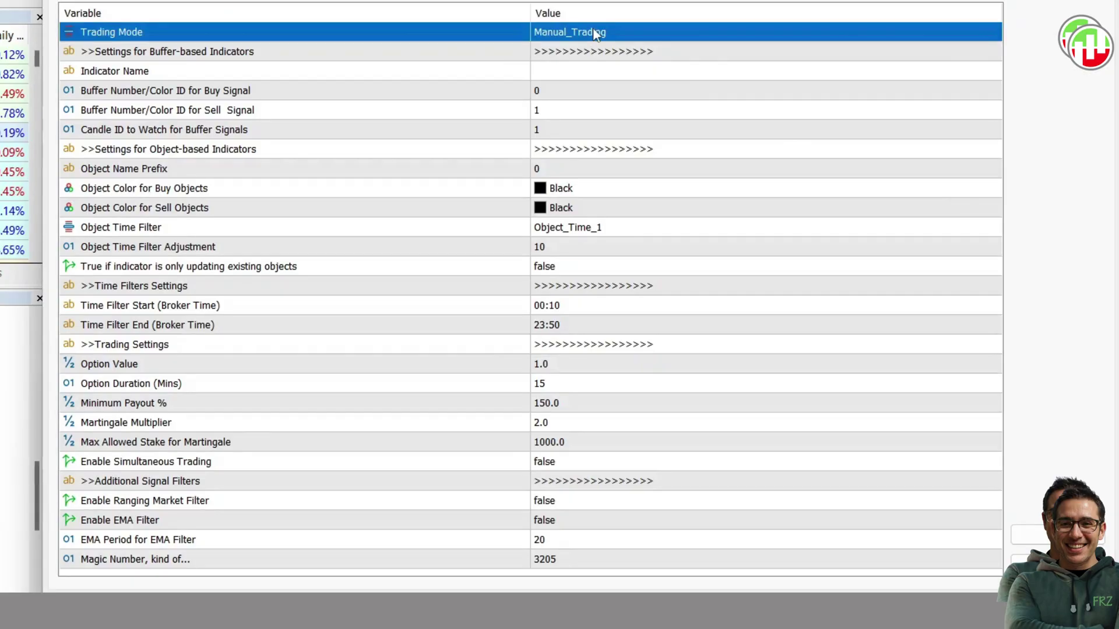
click(595, 34)
click(595, 34)
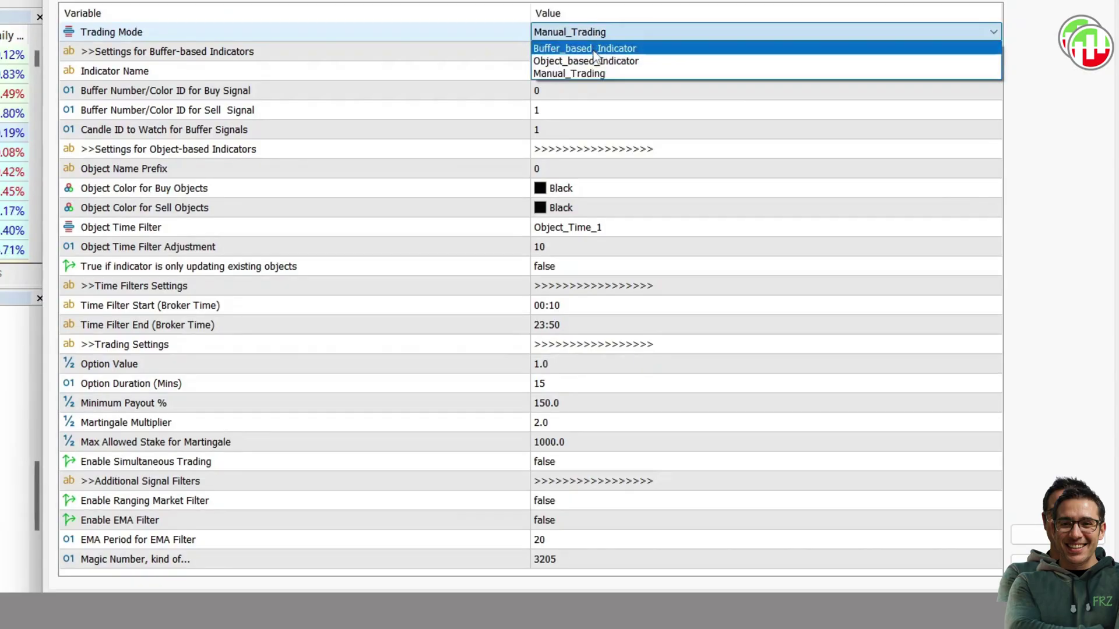
click(595, 57)
- Correct the Indicator Name spelling to 'Super Arrow Indicator'
click(662, 67)
drag(654, 72, 461, 71)
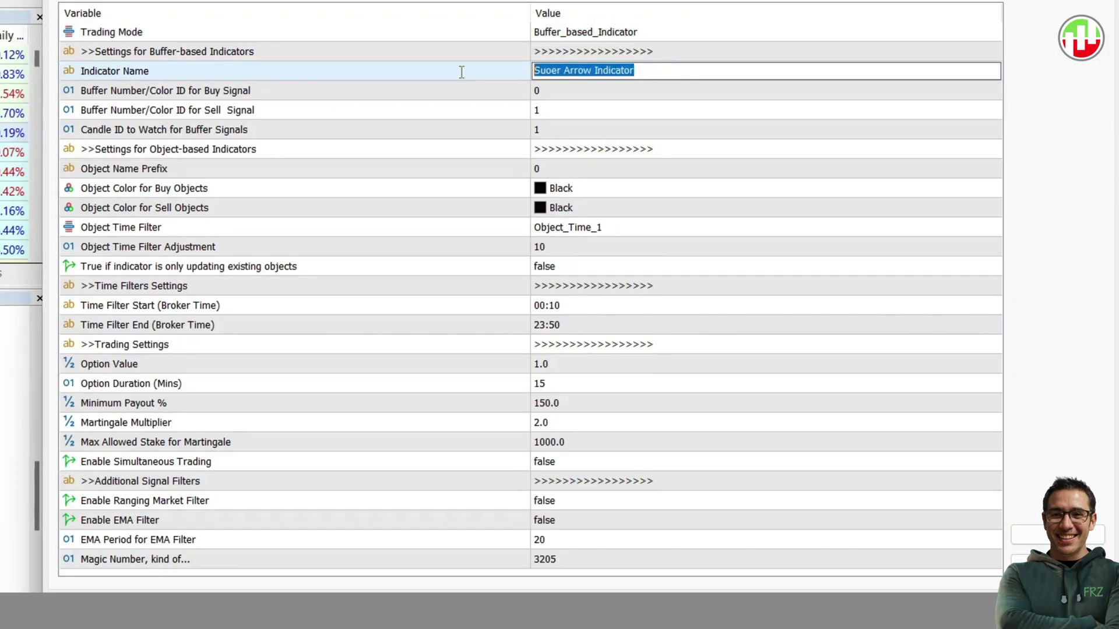
click(549, 70)
key(BackSpace)
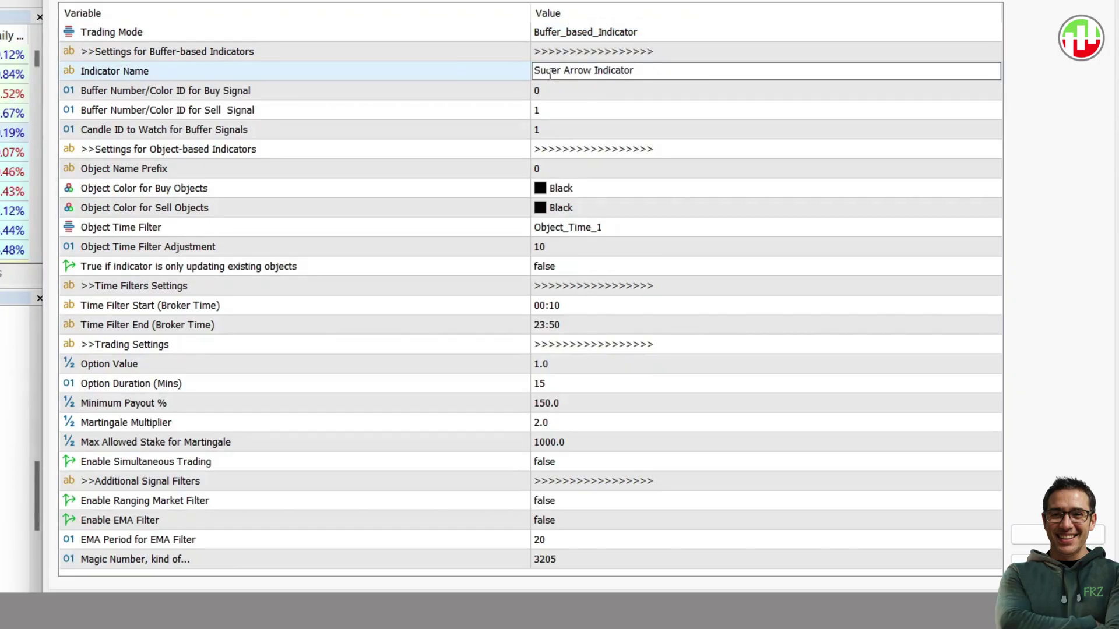
text(p)
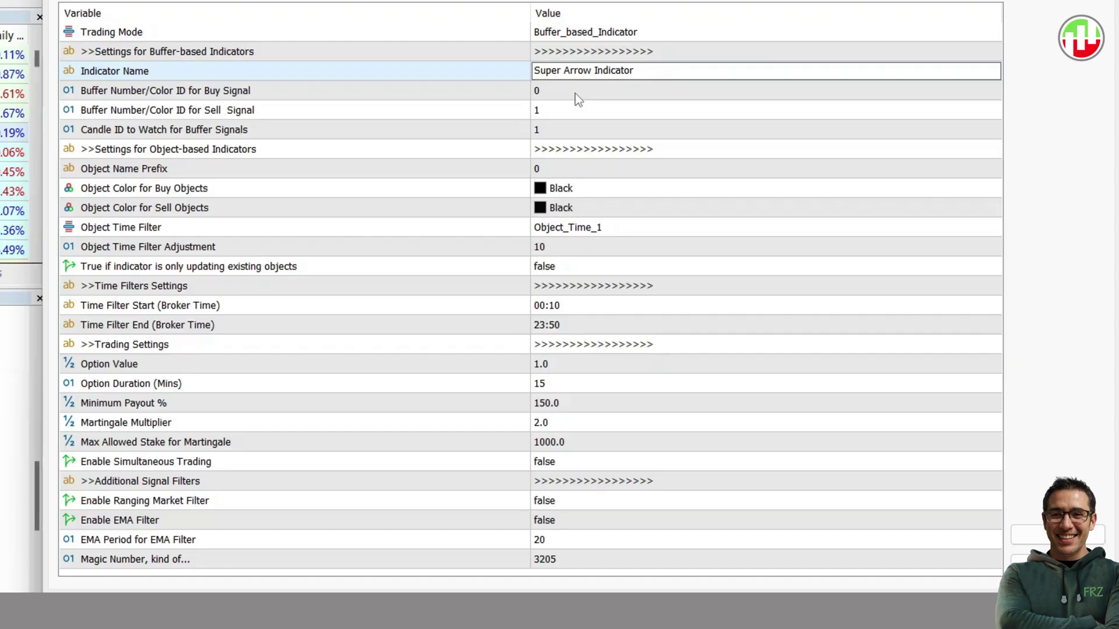
- Keep the Buy Signal buffer at 0 and the Sell Signal buffer at 1
click(742, 299)
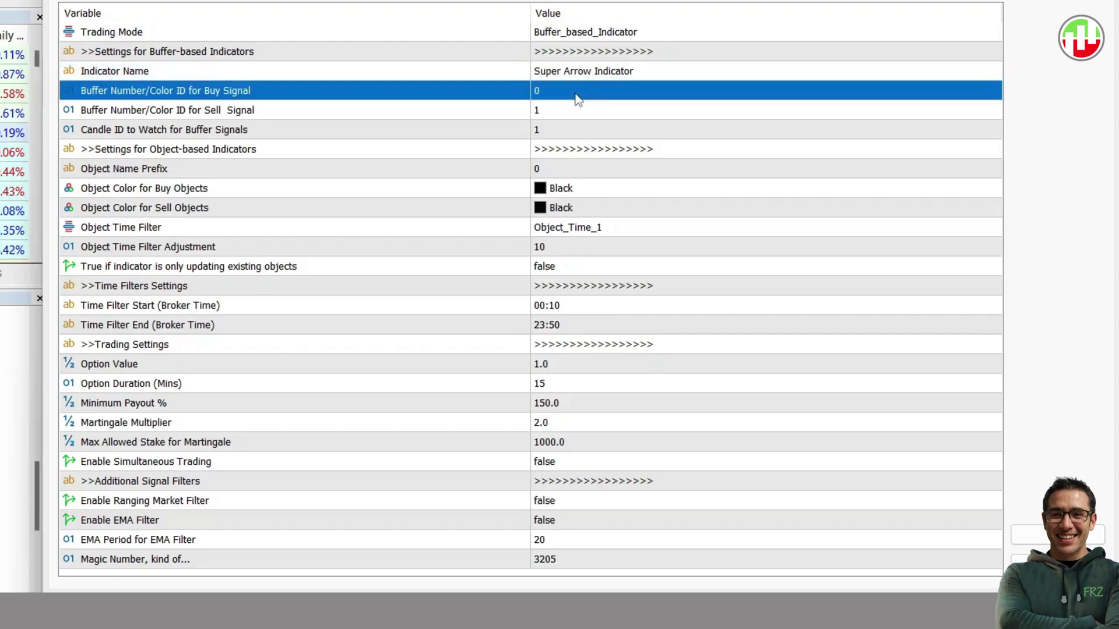
click(573, 92)
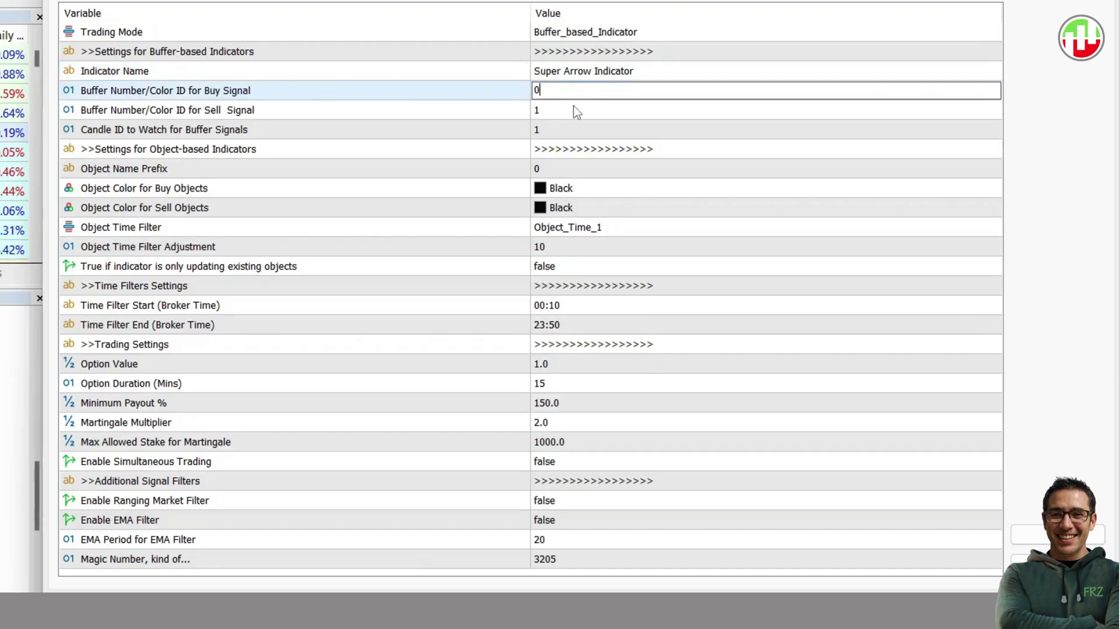
click(562, 110)
click(561, 109)
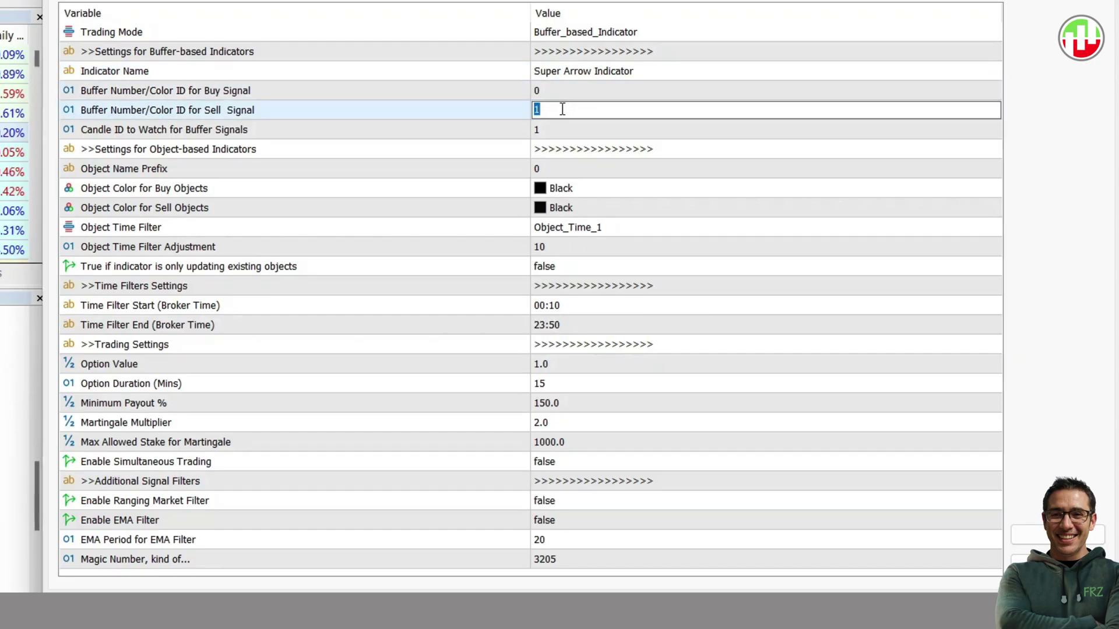
click(565, 129)
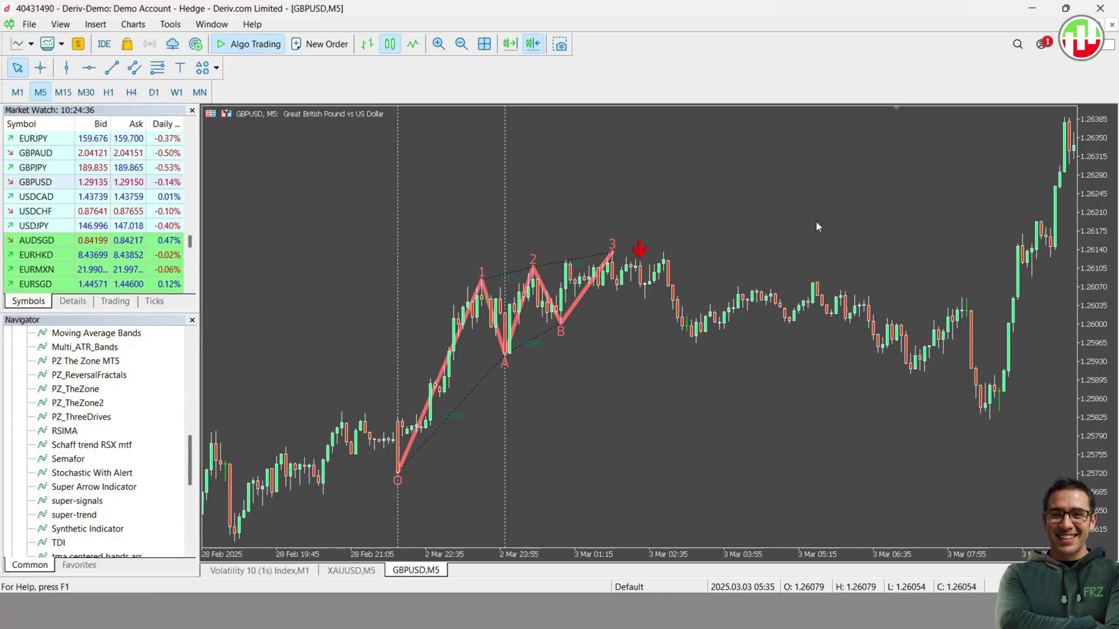
- Check the PZ_ThreeDrives indicator's colour settings on the GBPUSD chart
right_click(766, 182)
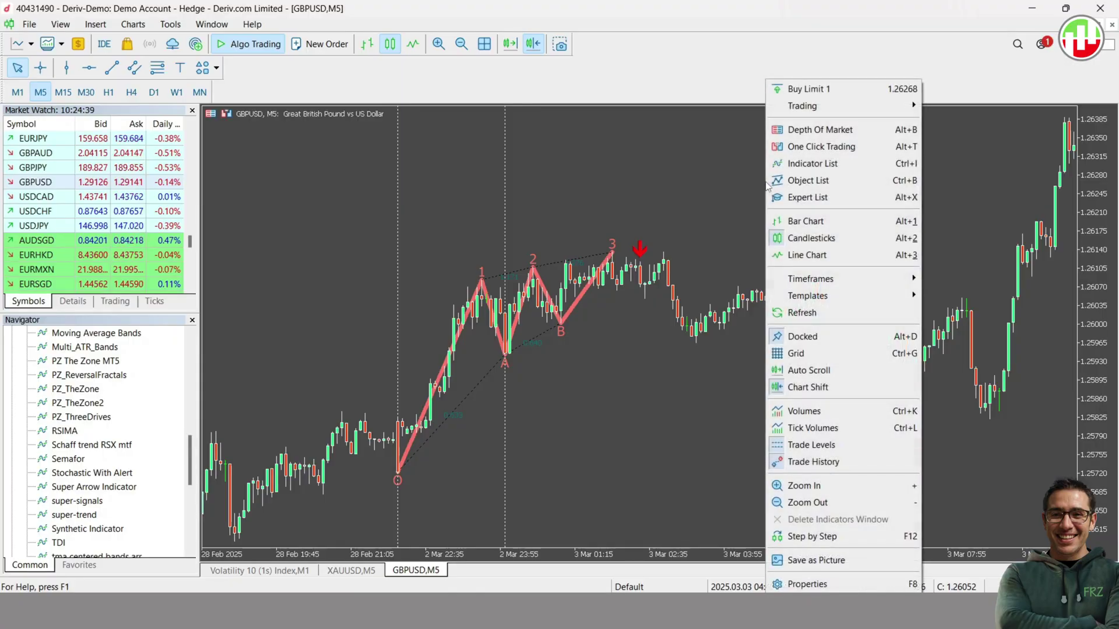
click(818, 164)
double_click(542, 276)
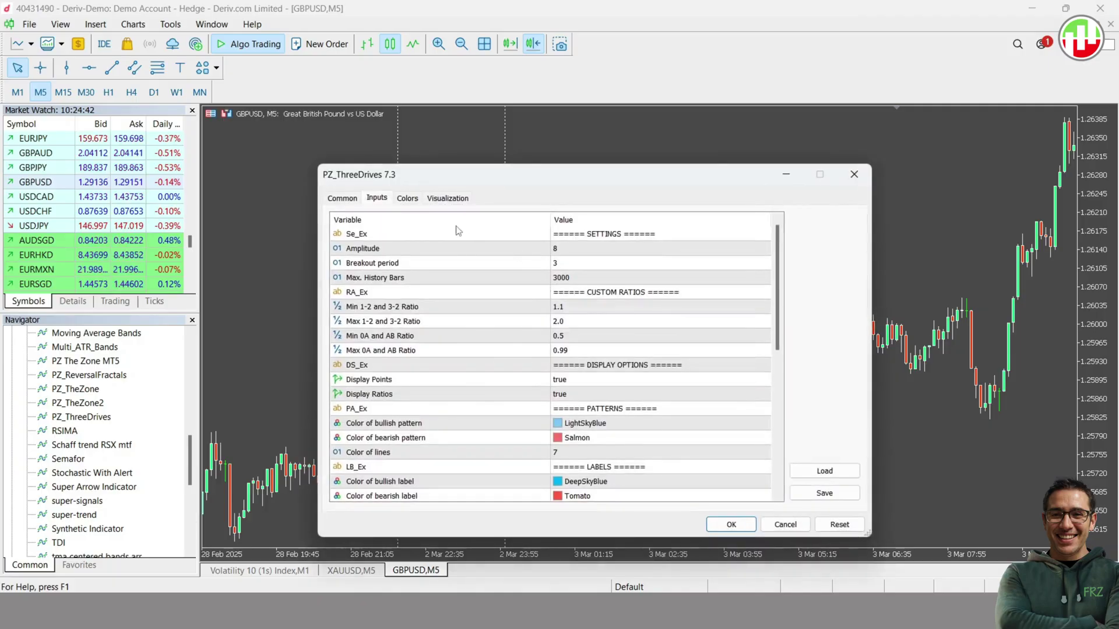
click(408, 198)
key(Return)
- List all chart objects, sort by Arrow, and inspect the ThreeDrives arrows' colours (DodgerBlue, Red)
right_click(539, 187)
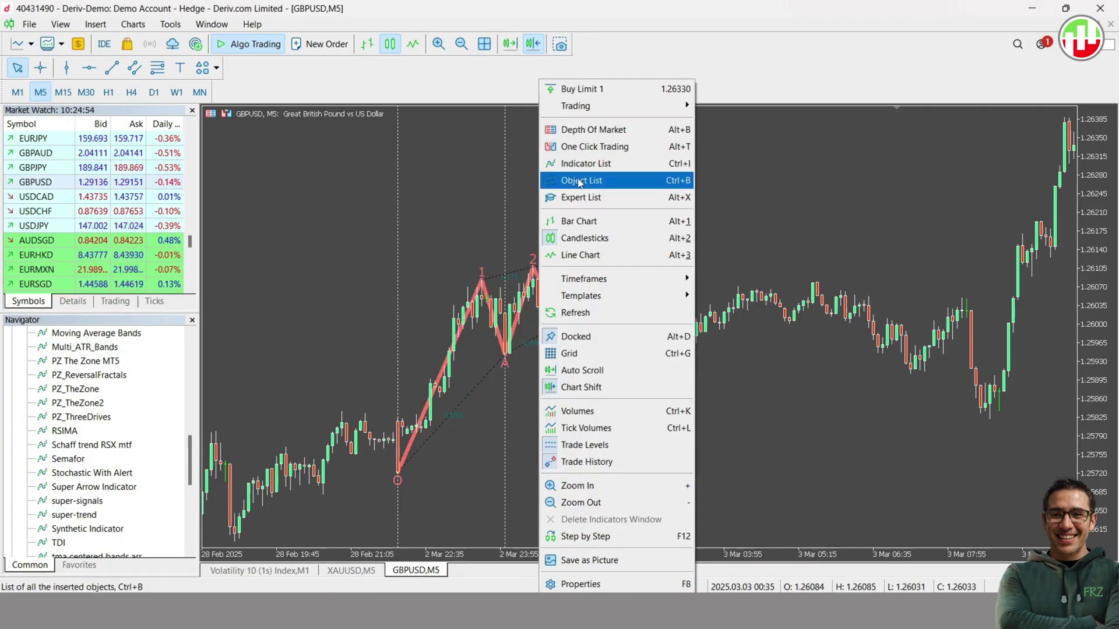
click(580, 181)
click(804, 282)
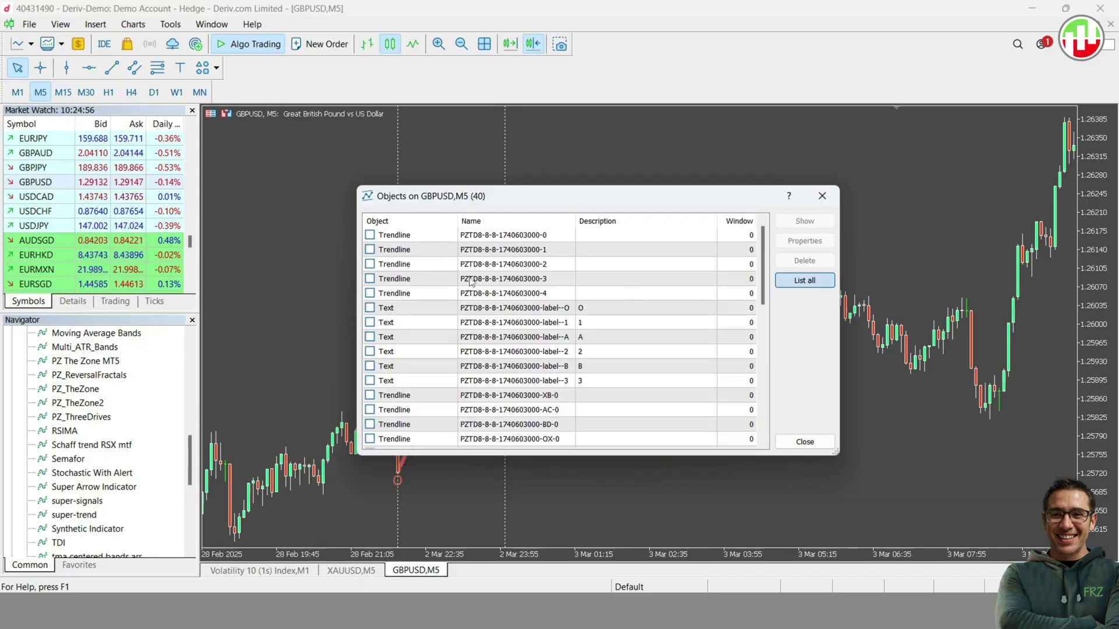
click(396, 222)
double_click(405, 239)
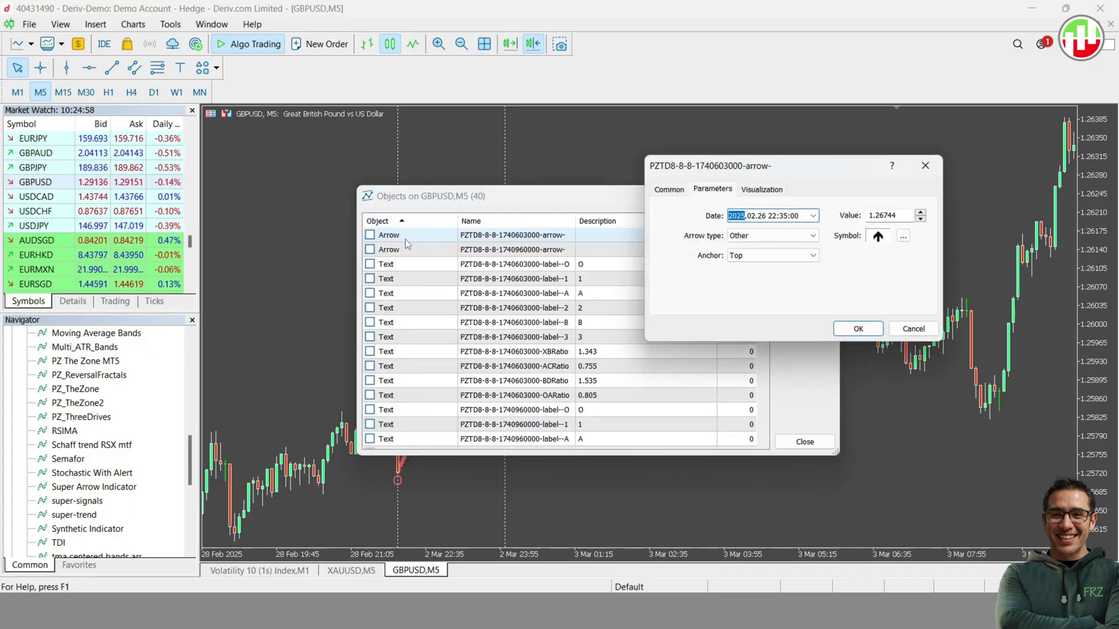
click(668, 189)
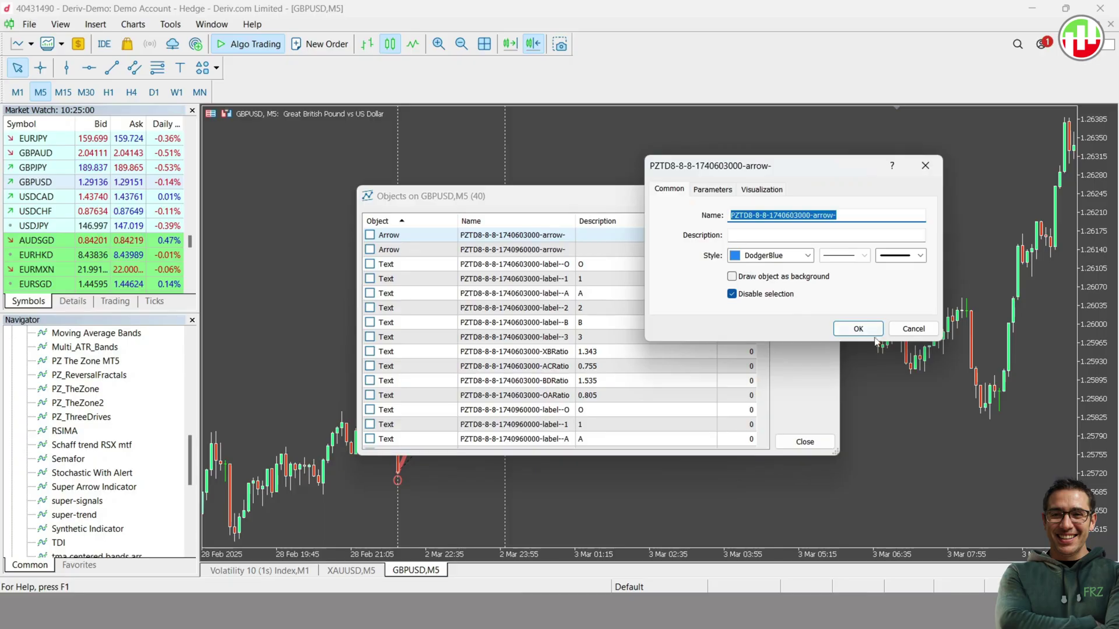
click(857, 328)
double_click(408, 250)
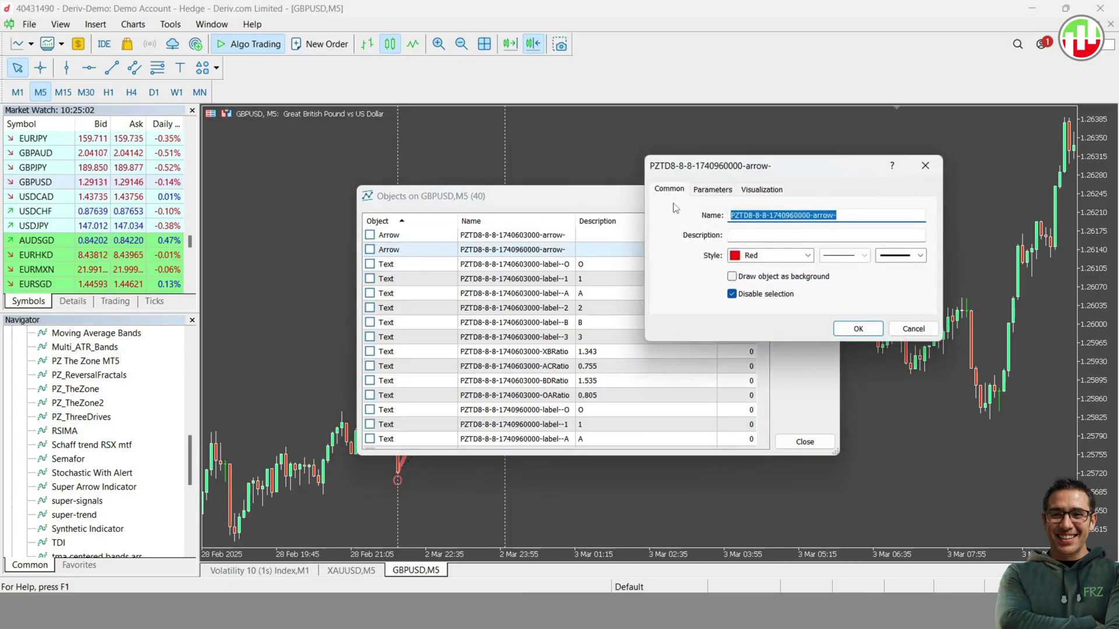
- Check the second arrow's parameters, then set Trading Mode to Object_based_Indicator
click(712, 189)
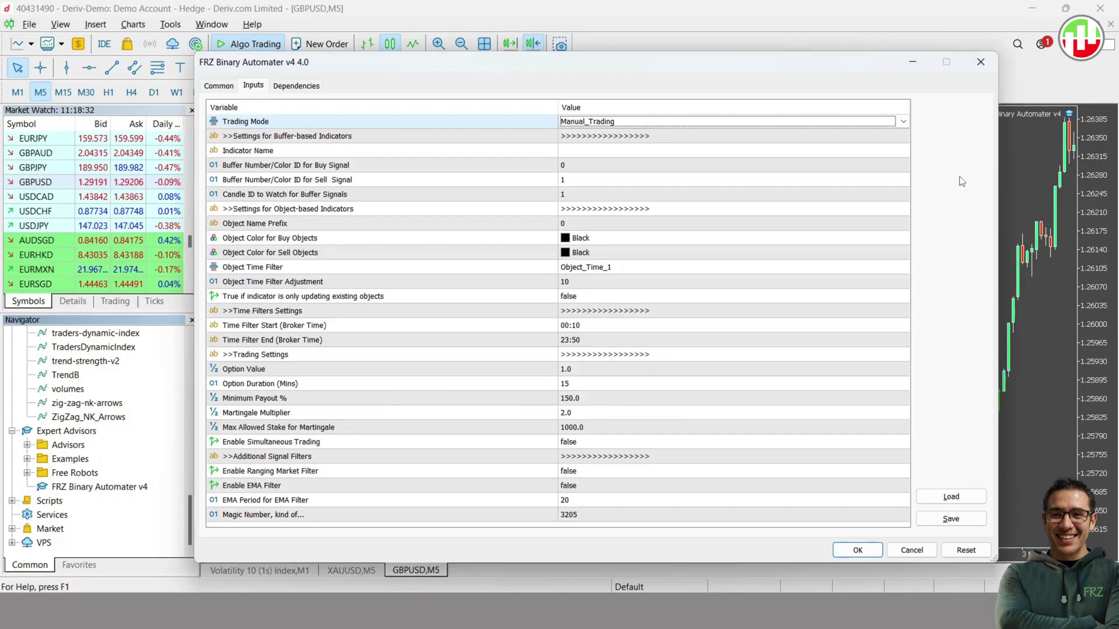
click(623, 122)
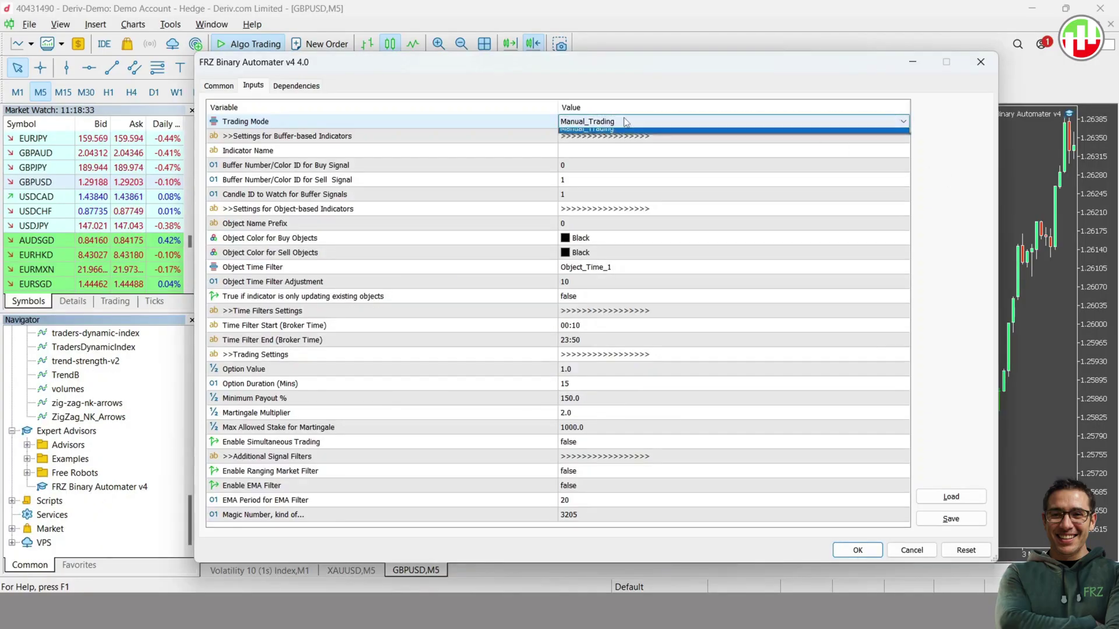
click(613, 144)
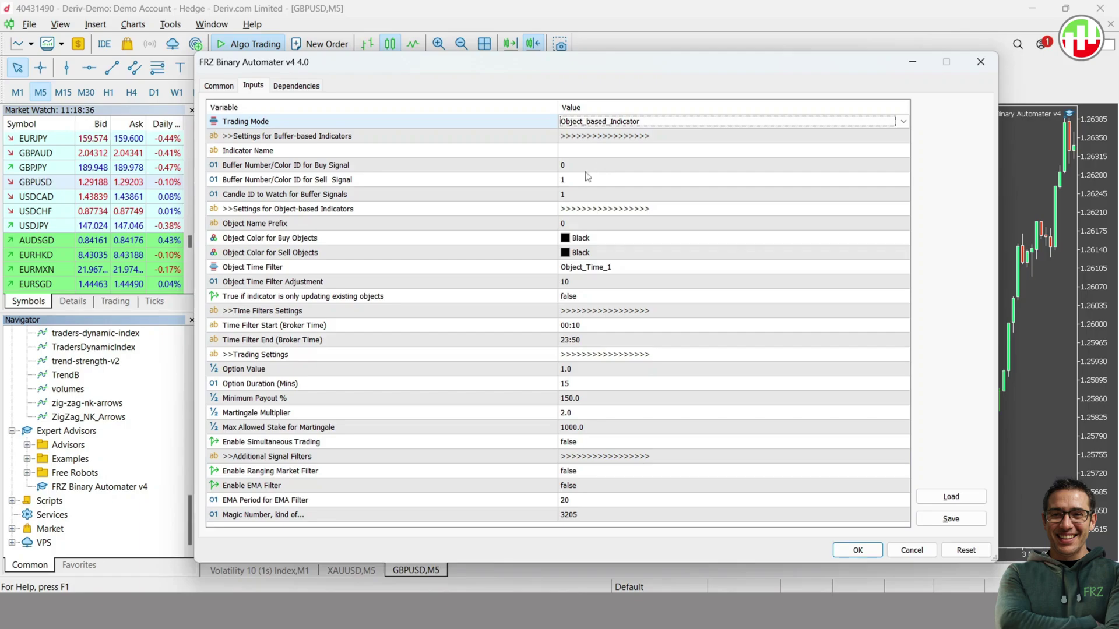
- Enter PZTD as the Object Name Prefix
click(581, 227)
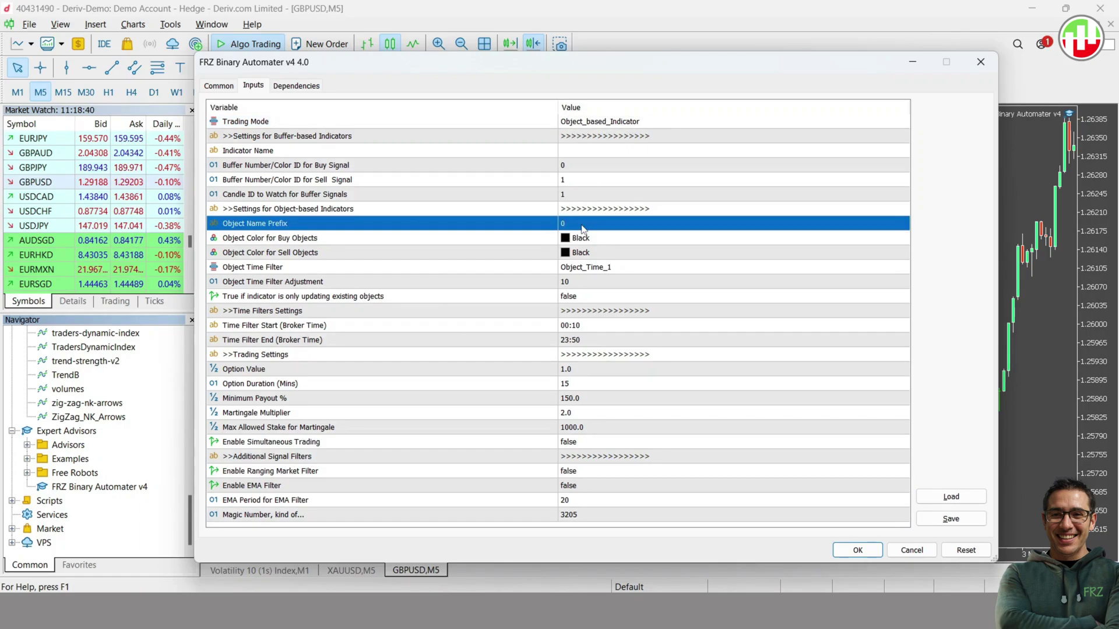
click(581, 226)
text(PZTD)
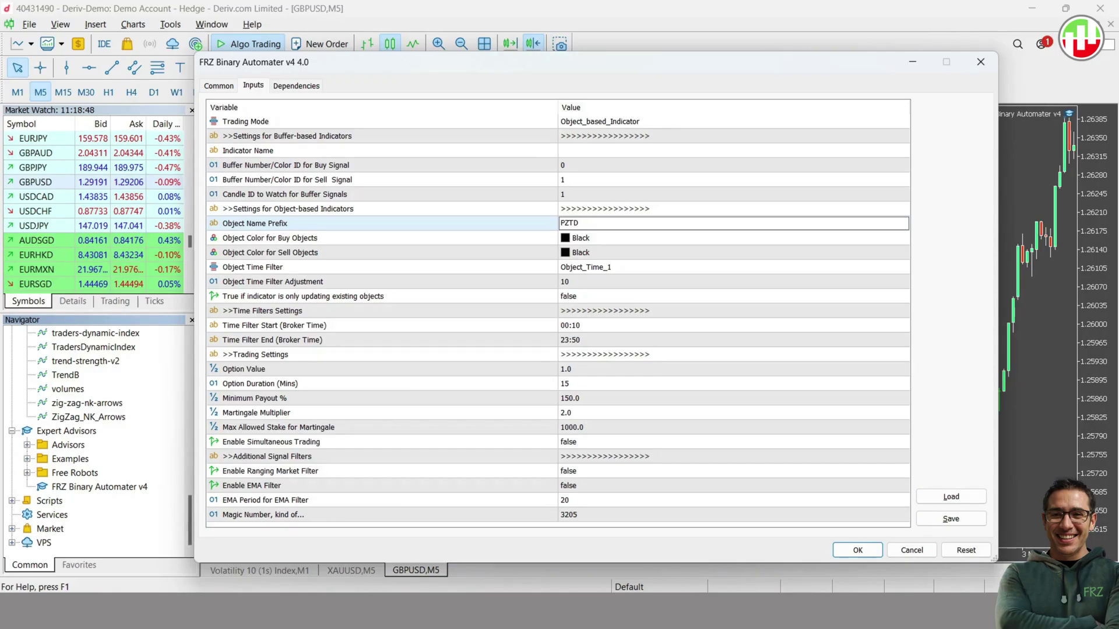
click(598, 241)
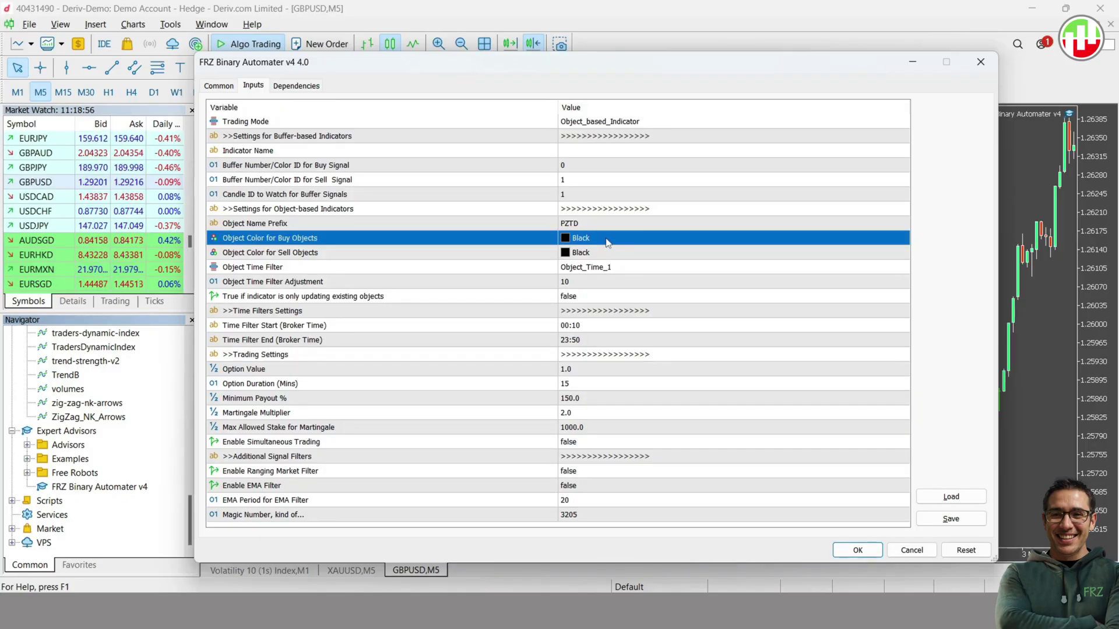
- Set the buy objects colour to DodgerBlue
click(607, 240)
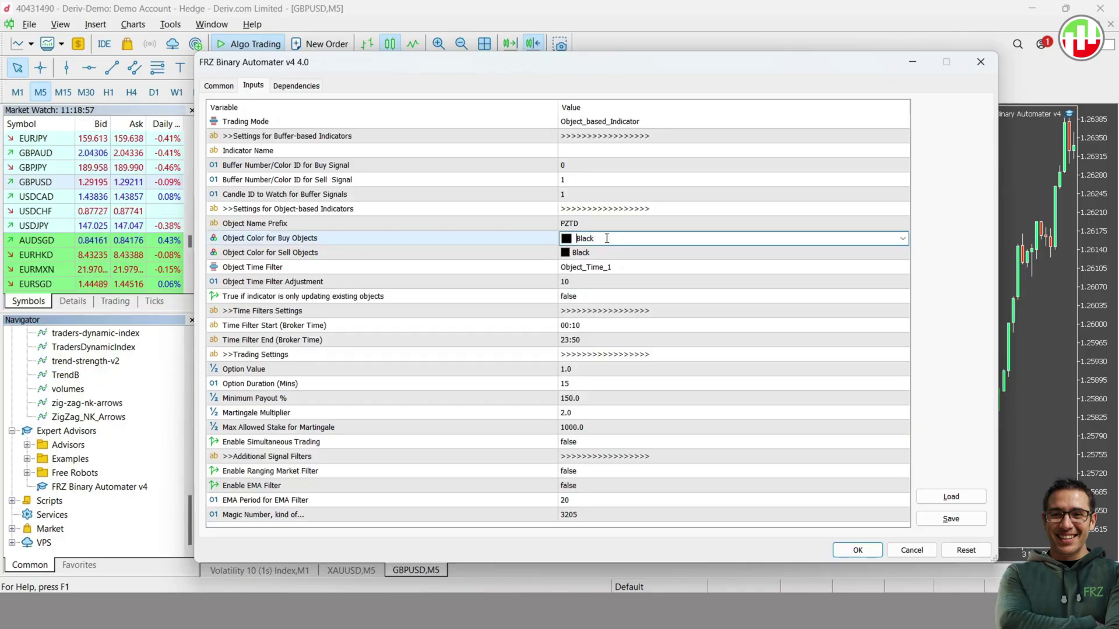
click(902, 239)
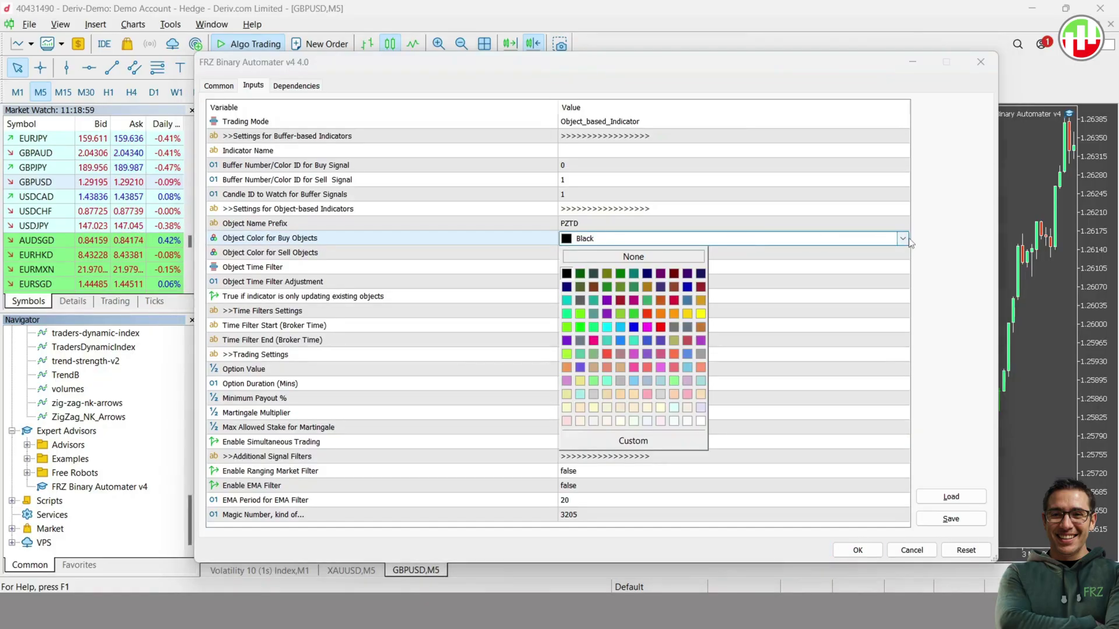
click(622, 341)
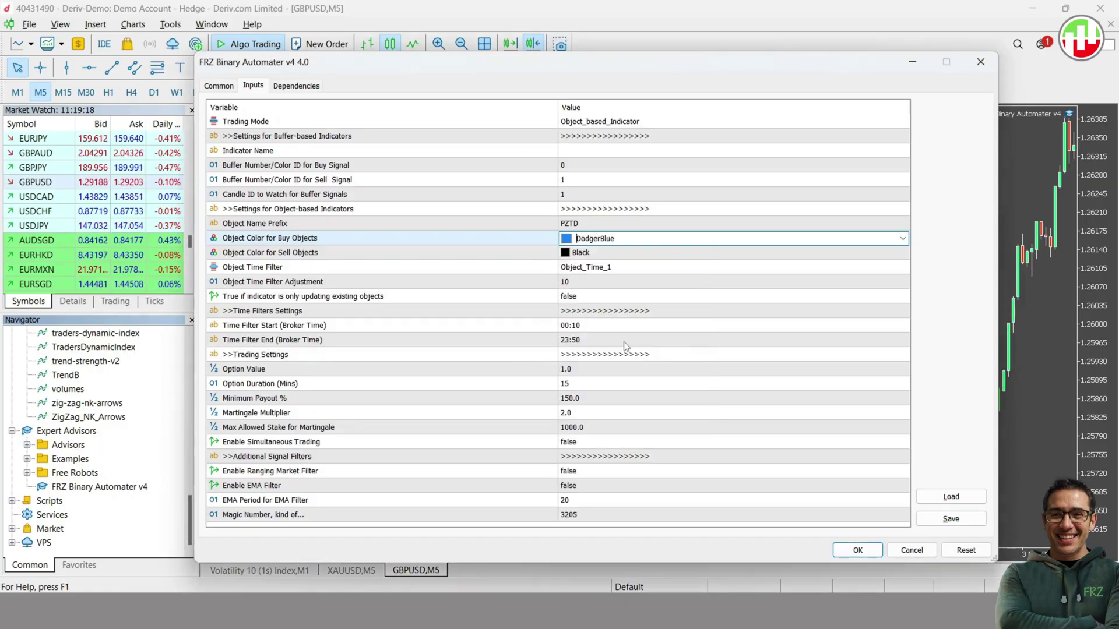
click(901, 256)
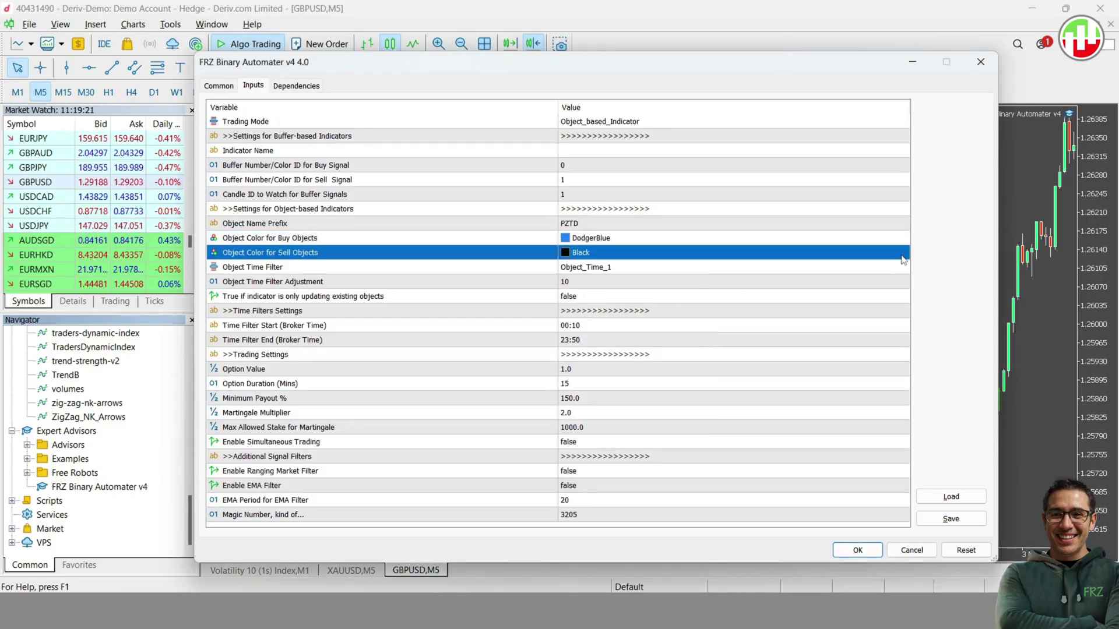
- Set the sell objects colour to Red and review the existing-objects and time filter settings
click(902, 258)
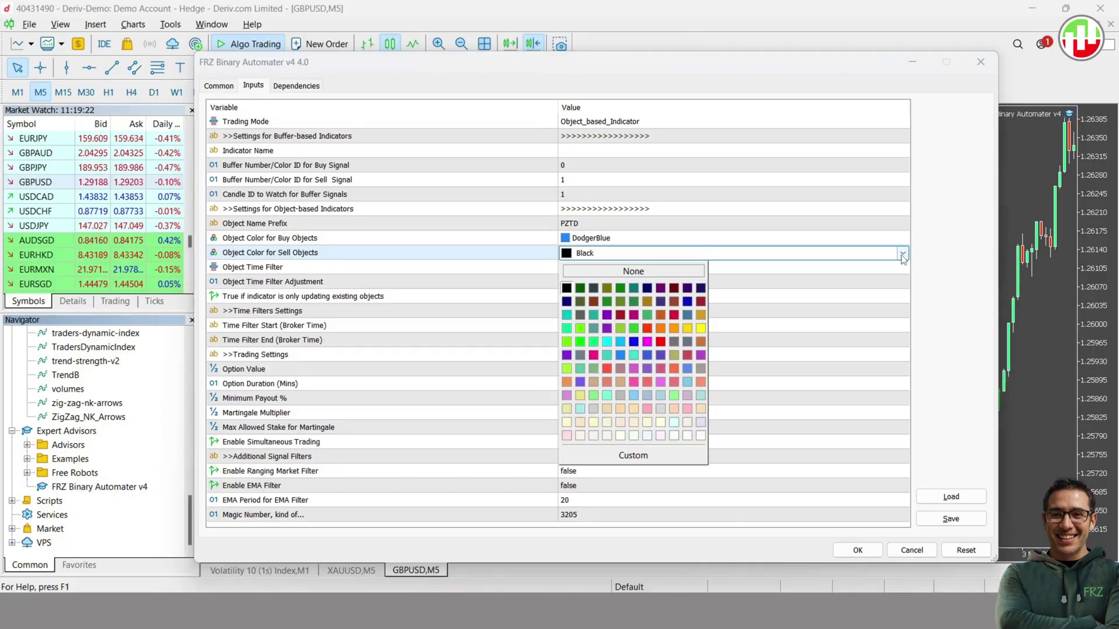
click(661, 341)
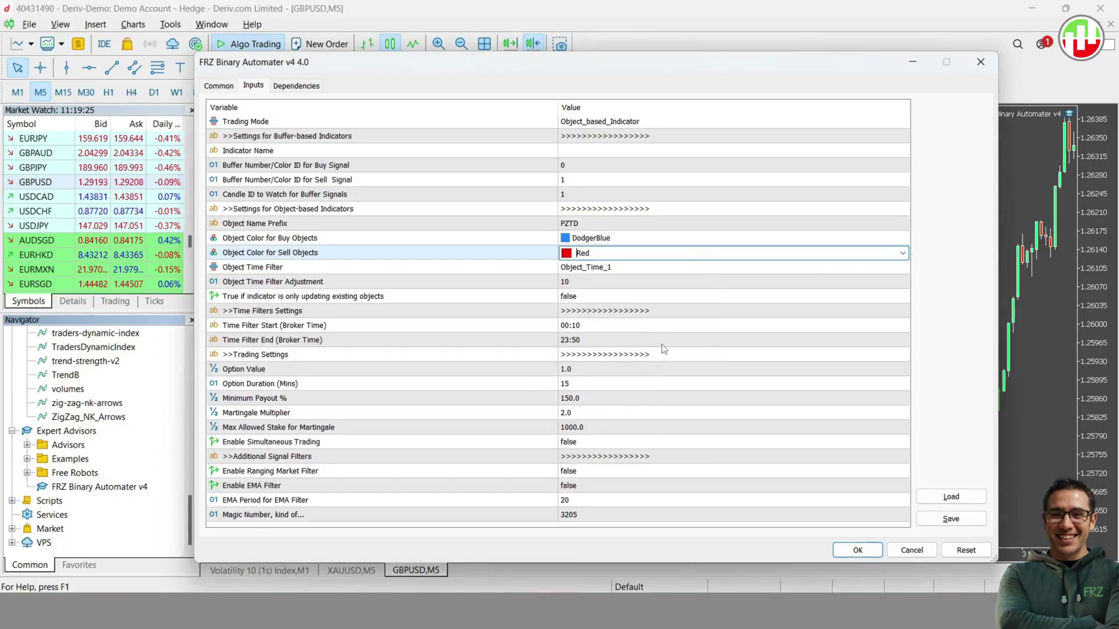
click(610, 268)
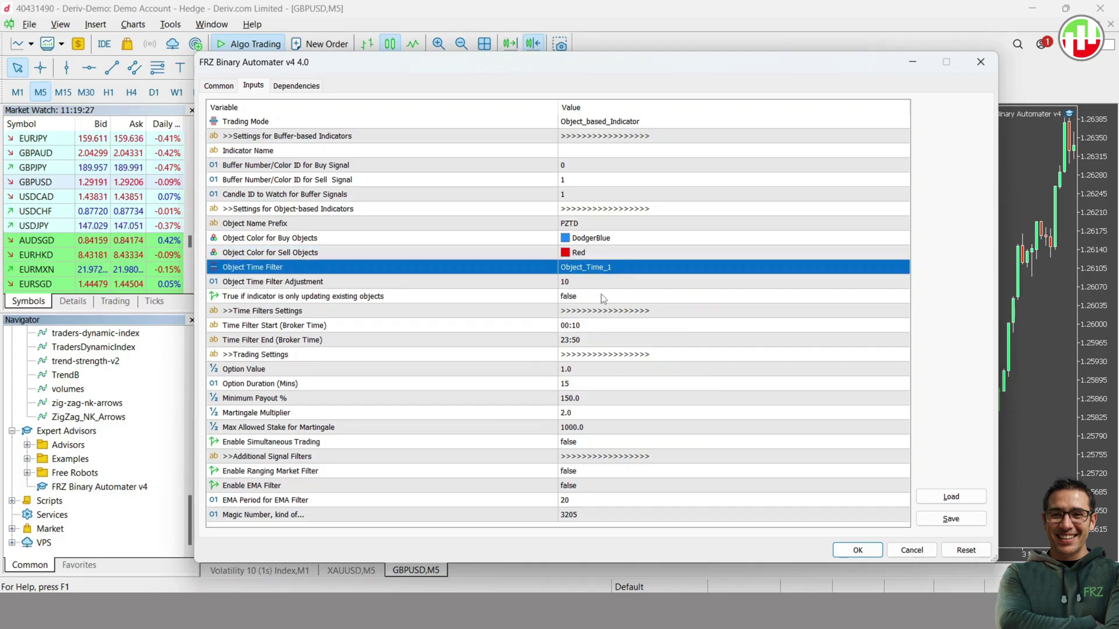
click(603, 299)
click(613, 317)
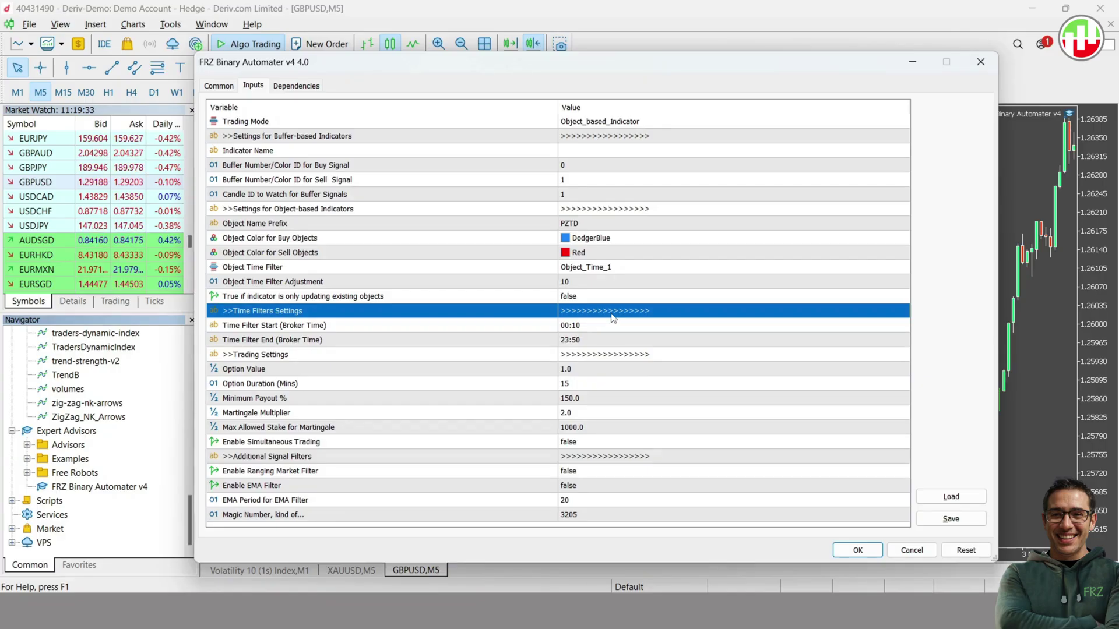
- Change Object Time Filter Adjustment from 10 to 1
click(592, 286)
click(592, 284)
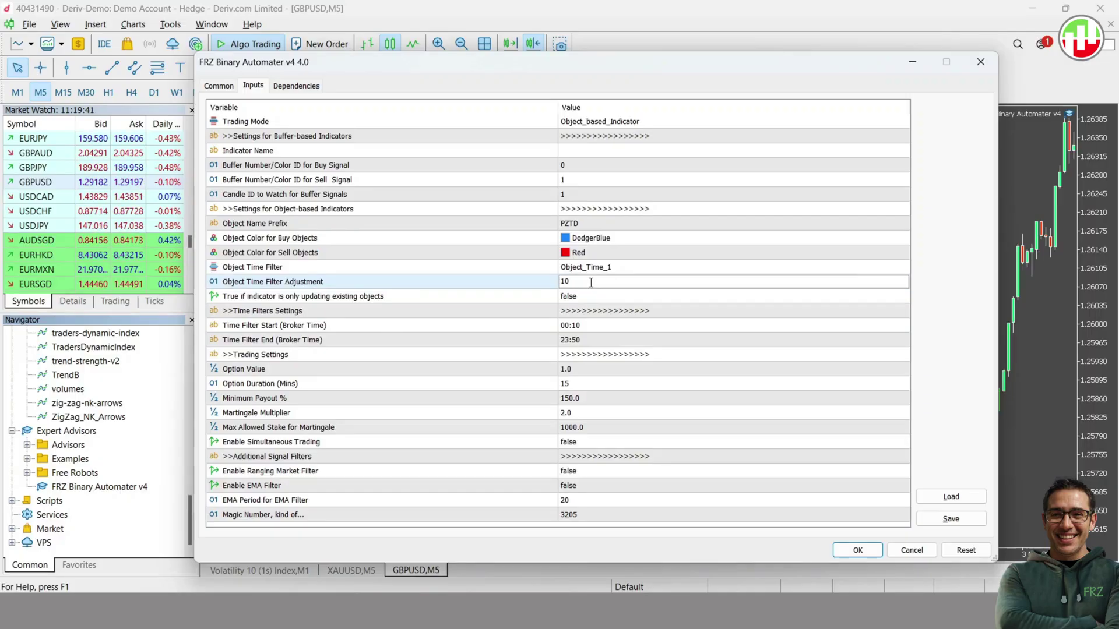
key(BackSpace)
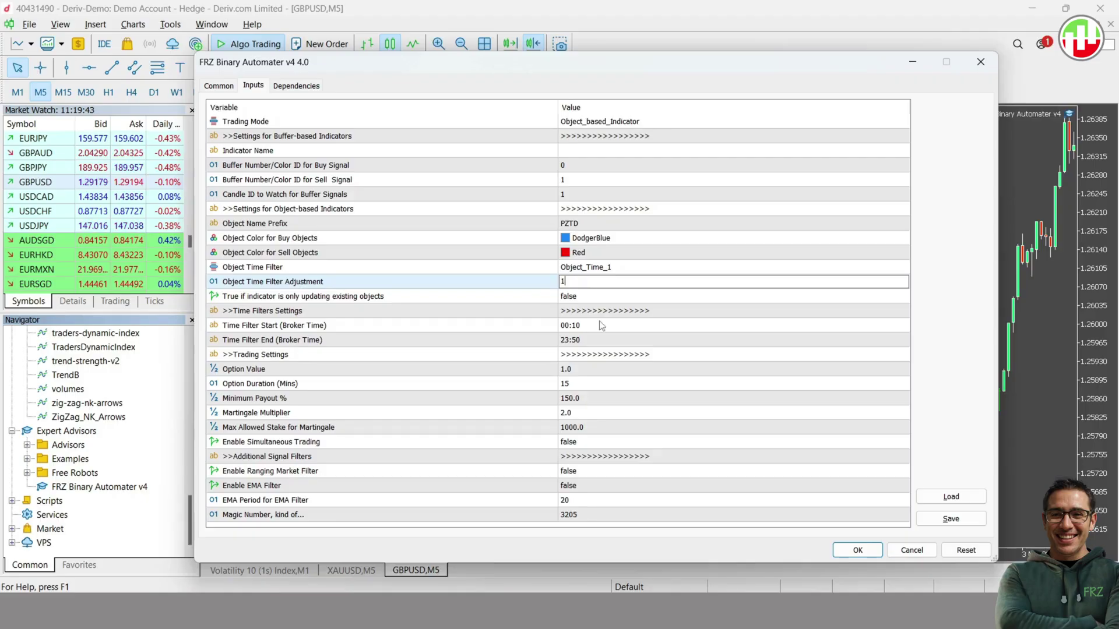
click(619, 301)
- Review option value, duration, payout and martingale settings, then start the EA on GBPUSD
click(593, 372)
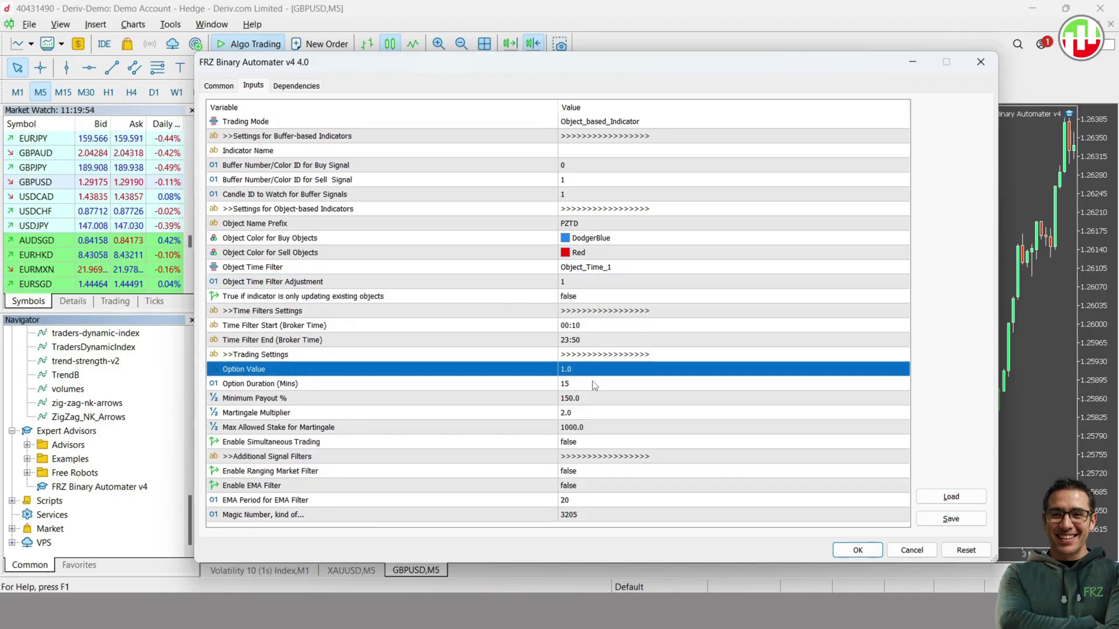
click(594, 385)
click(601, 397)
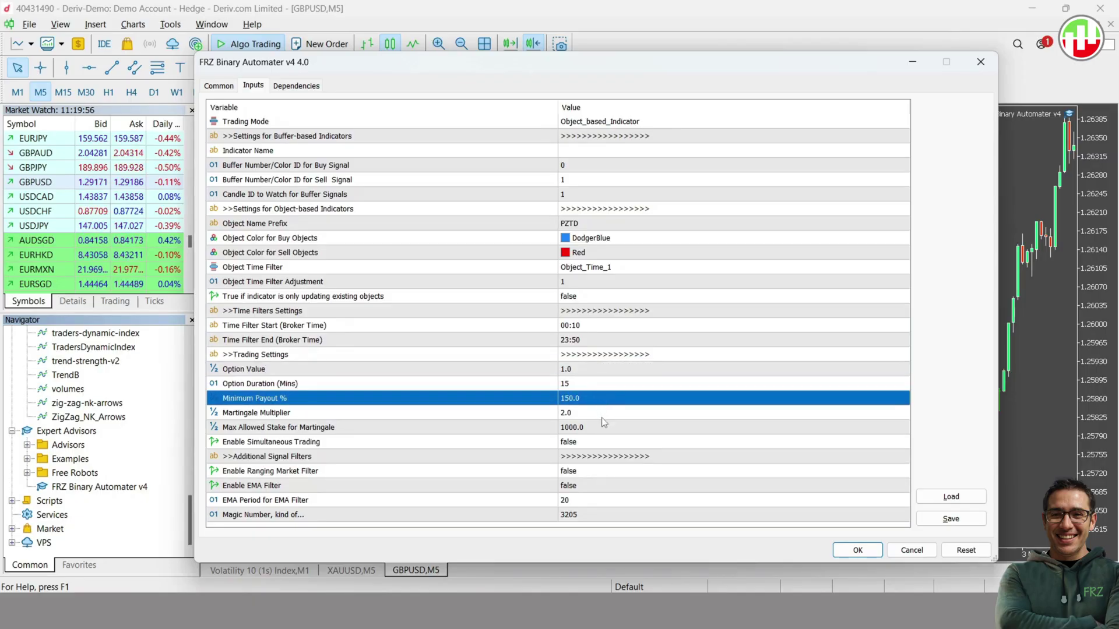
click(602, 415)
click(607, 430)
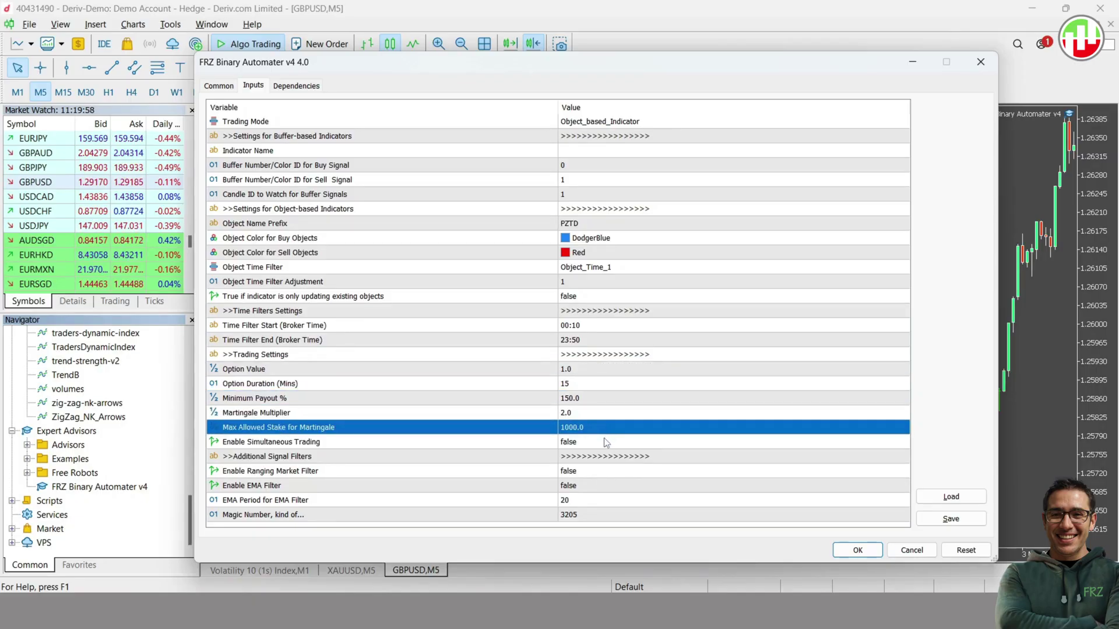
click(846, 552)
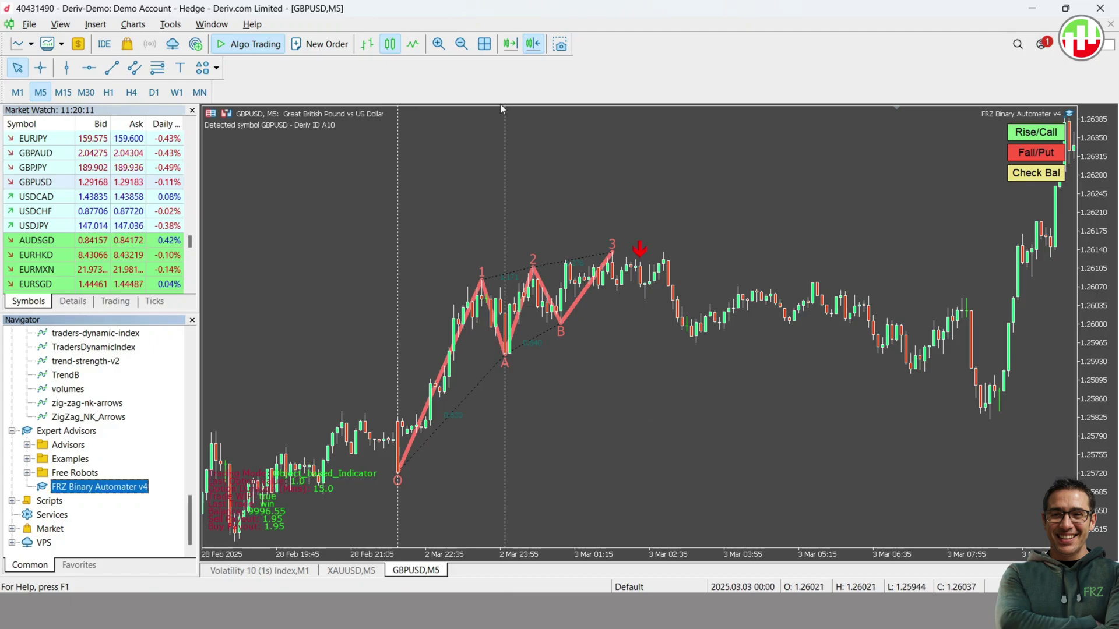
- Jump the GBPUSD chart to the latest 10 Mar bars with Auto Scroll
click(510, 44)
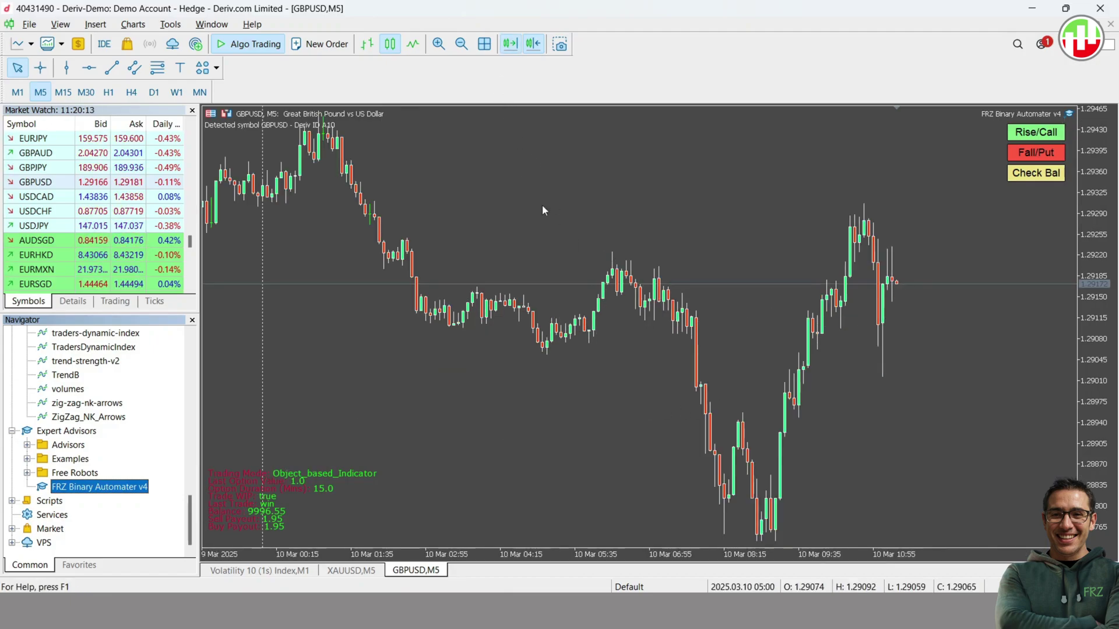